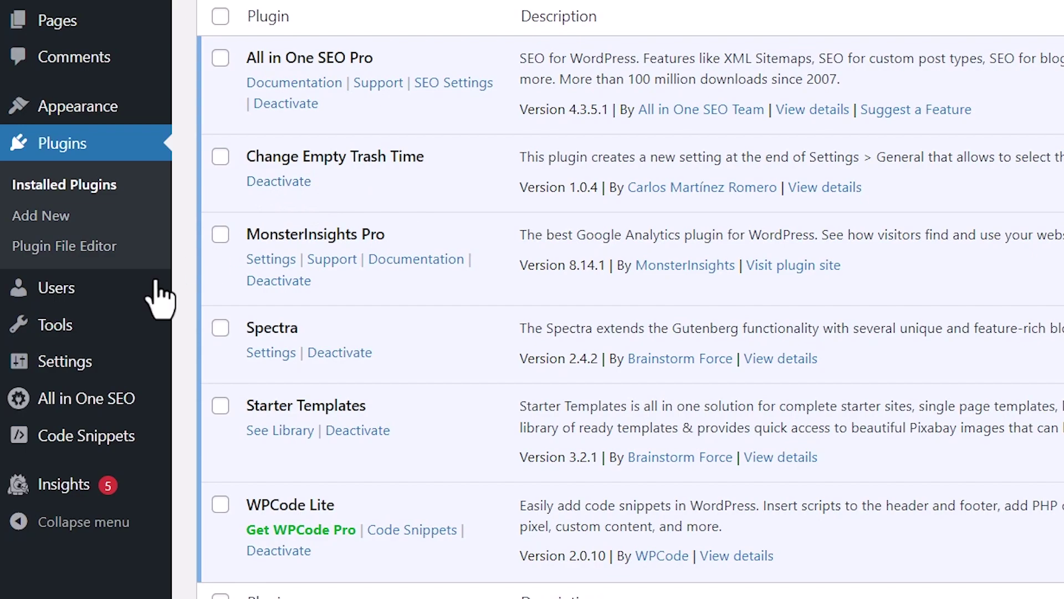
Step: Go to Pages > All Pages, which lists three published pages and five in Trash
{"action": "left_click", "coordinate": [64, 363]}
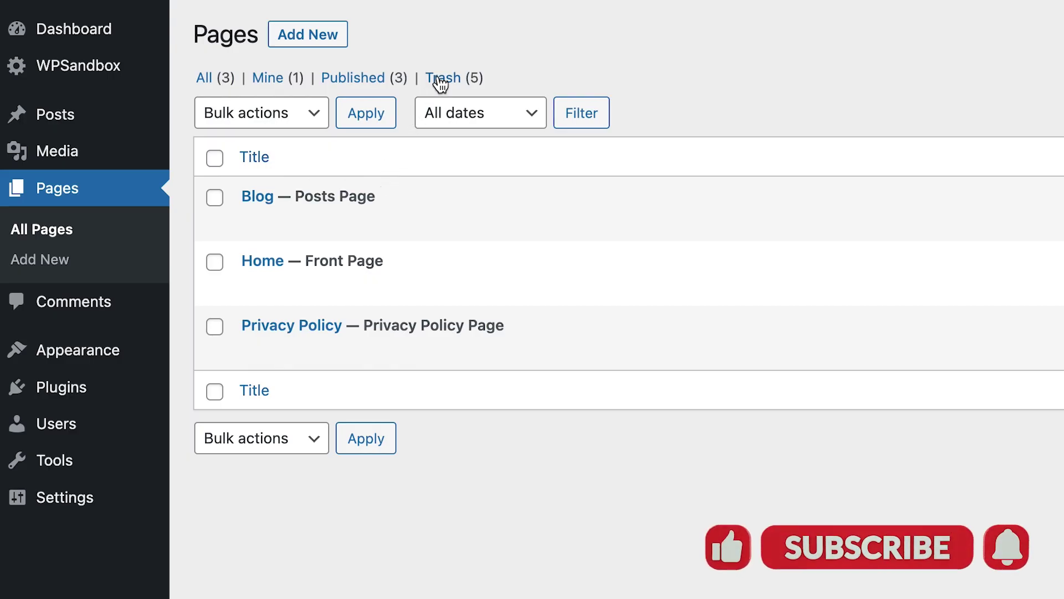
Step: Open the Pages Trash view and review the five trashed pages, Older Post #1 to #5
{"action": "left_click", "coordinate": [442, 78]}
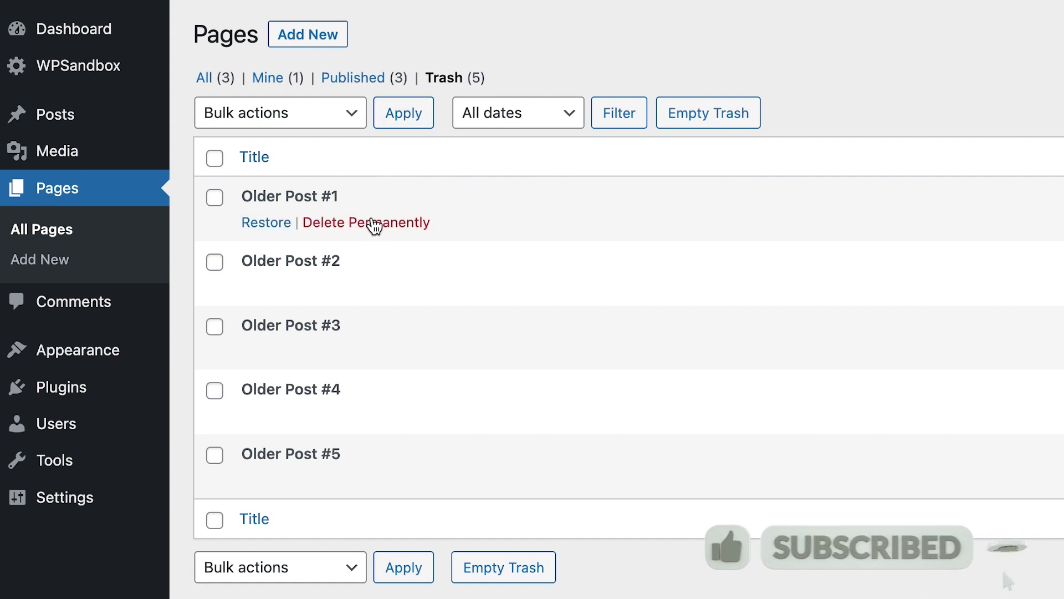
{"action": "mouse_move", "coordinate": [370, 257]}
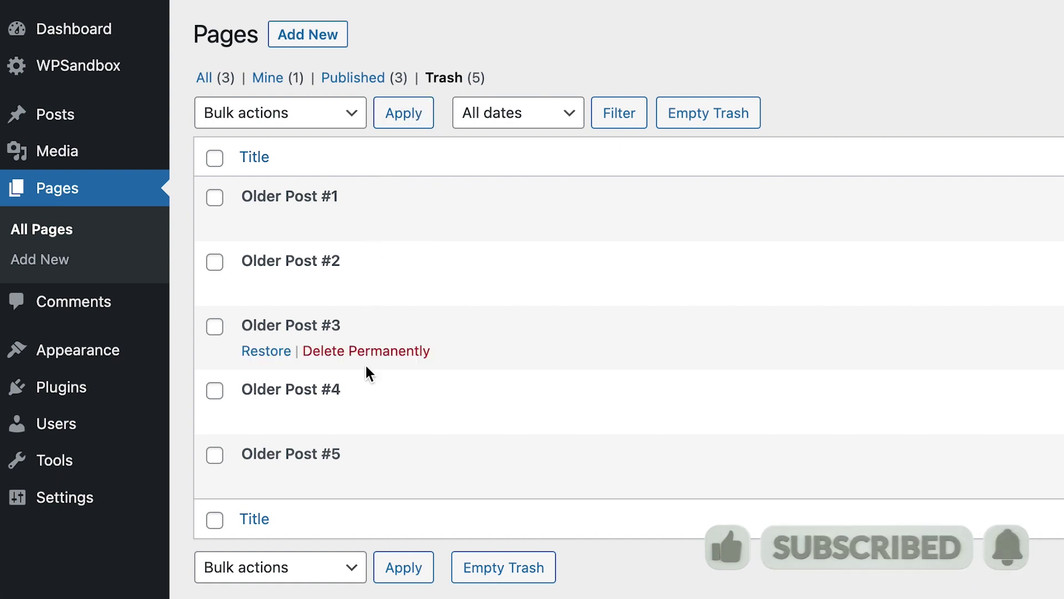
{"action": "mouse_move", "coordinate": [371, 470]}
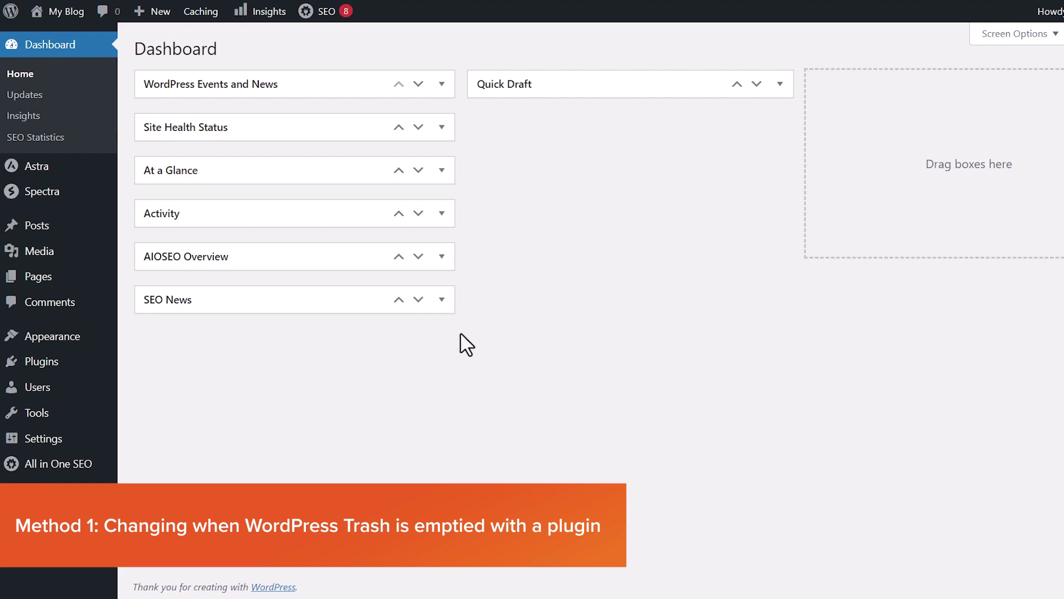
Step: Search Add New Plugins for 'change empty trash time', then install and activate it
{"action": "mouse_move", "coordinate": [45, 366]}
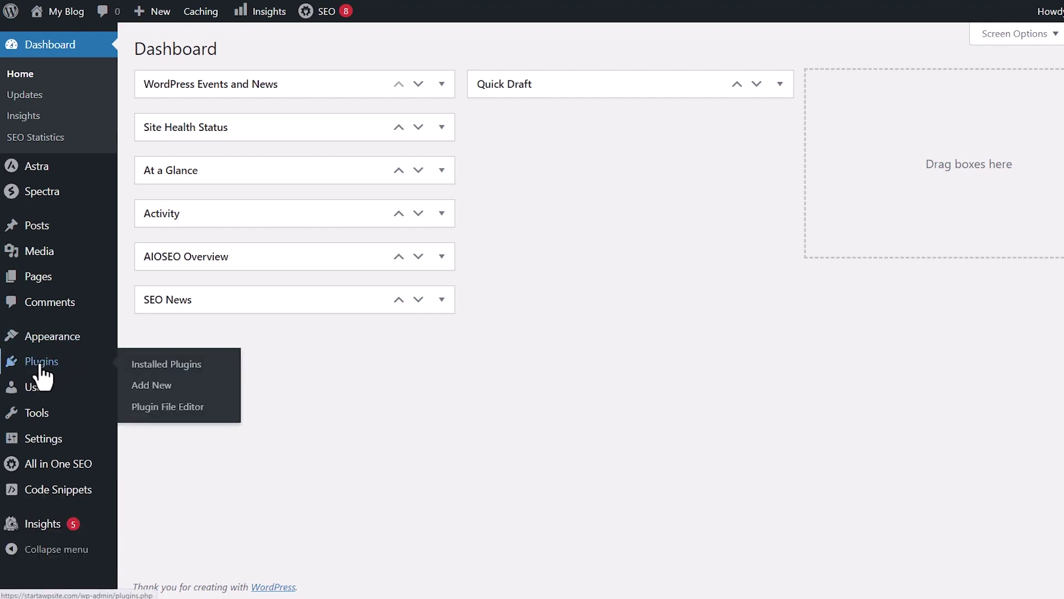
{"action": "left_click", "coordinate": [161, 388]}
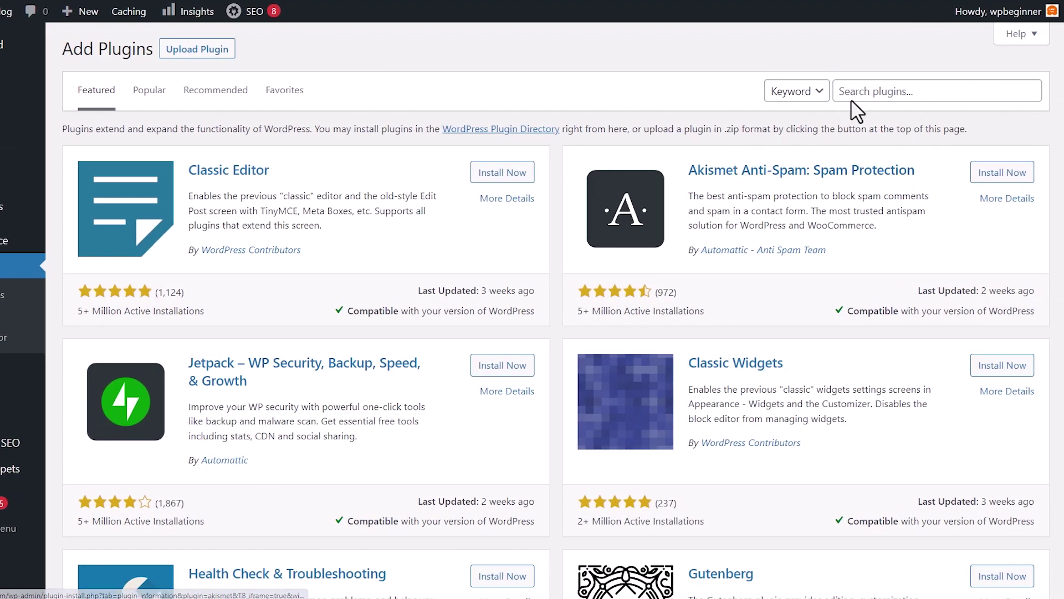
{"action": "left_click", "coordinate": [880, 90]}
{"action": "type", "text": "change empty trash time"}
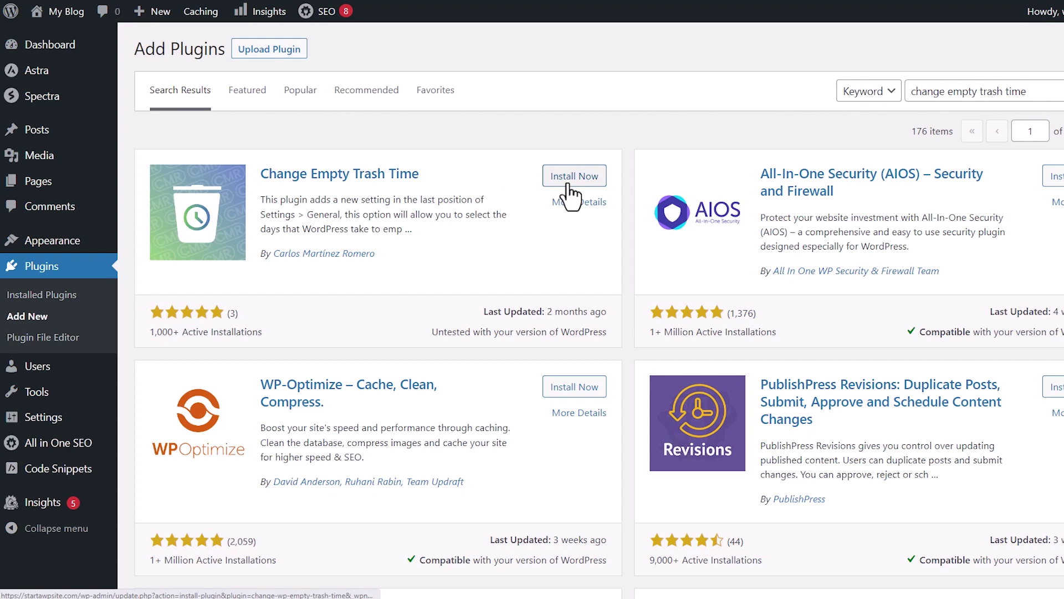
{"action": "left_click", "coordinate": [568, 182]}
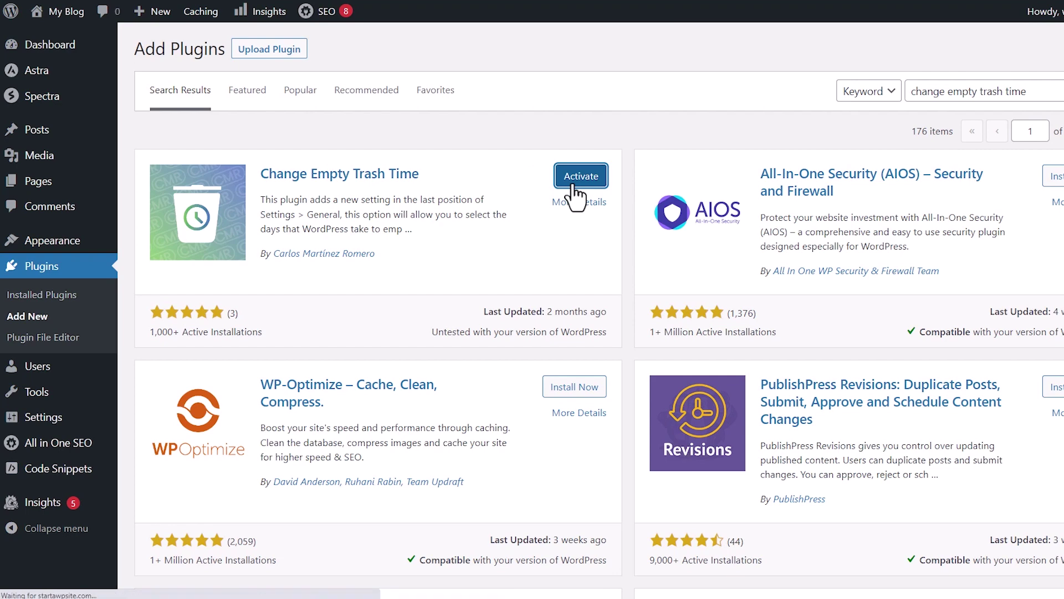
{"action": "left_click", "coordinate": [572, 183]}
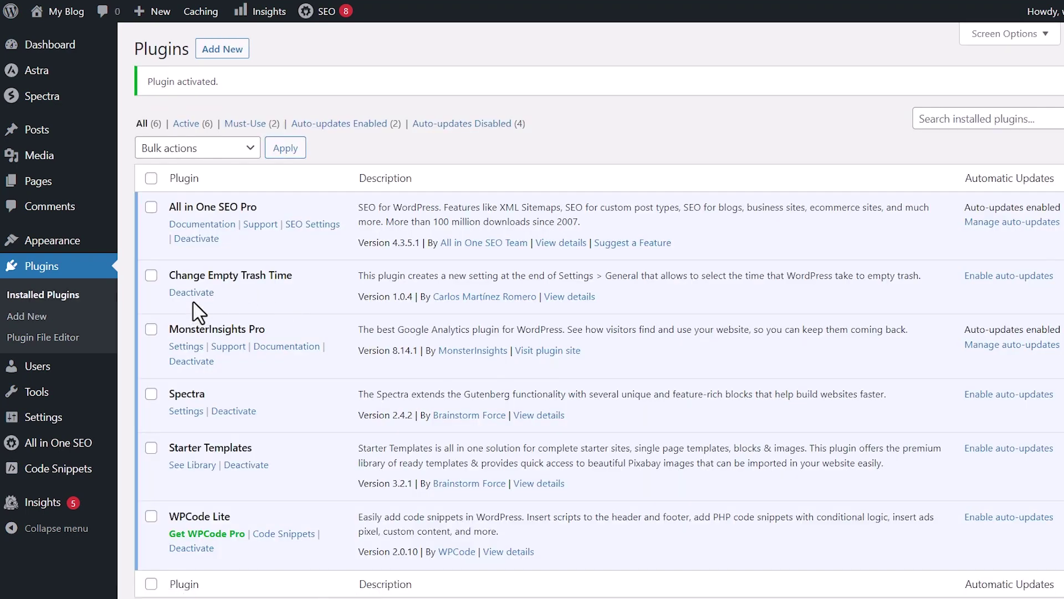
Step: Set 'Time to empty trash (in days)' to 7 in General Settings and save
{"action": "mouse_move", "coordinate": [43, 425]}
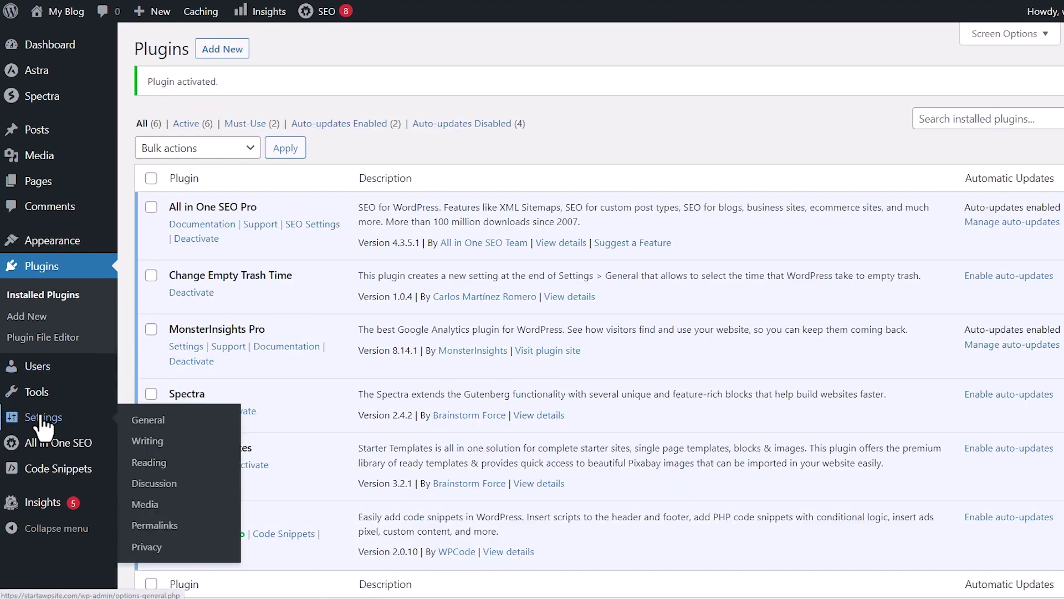
{"action": "left_click", "coordinate": [145, 431]}
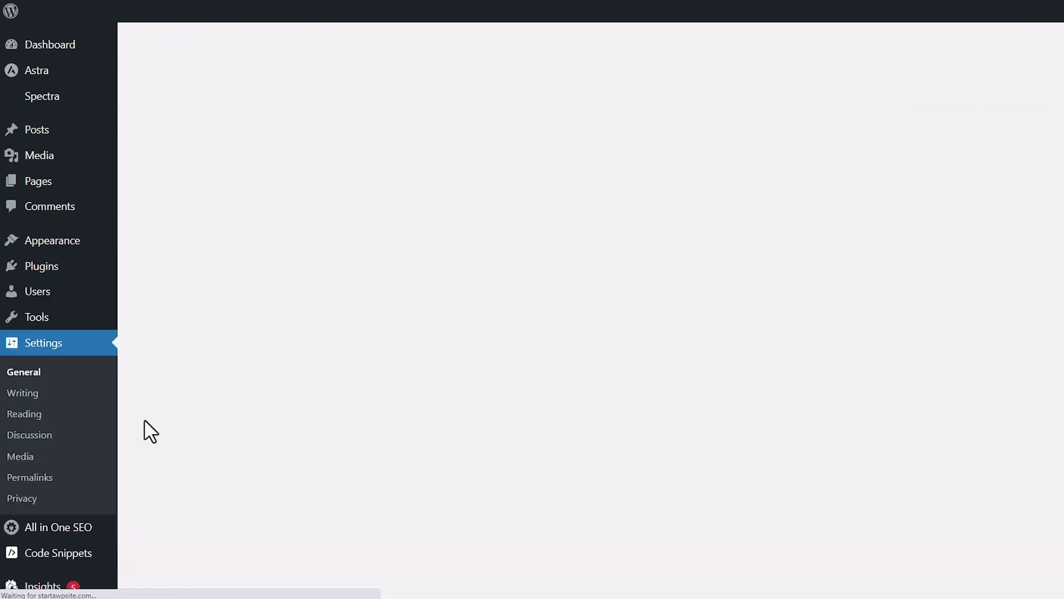
{"action": "scroll", "coordinate": [186, 377], "scroll_direction": "down", "scroll_amount": 9}
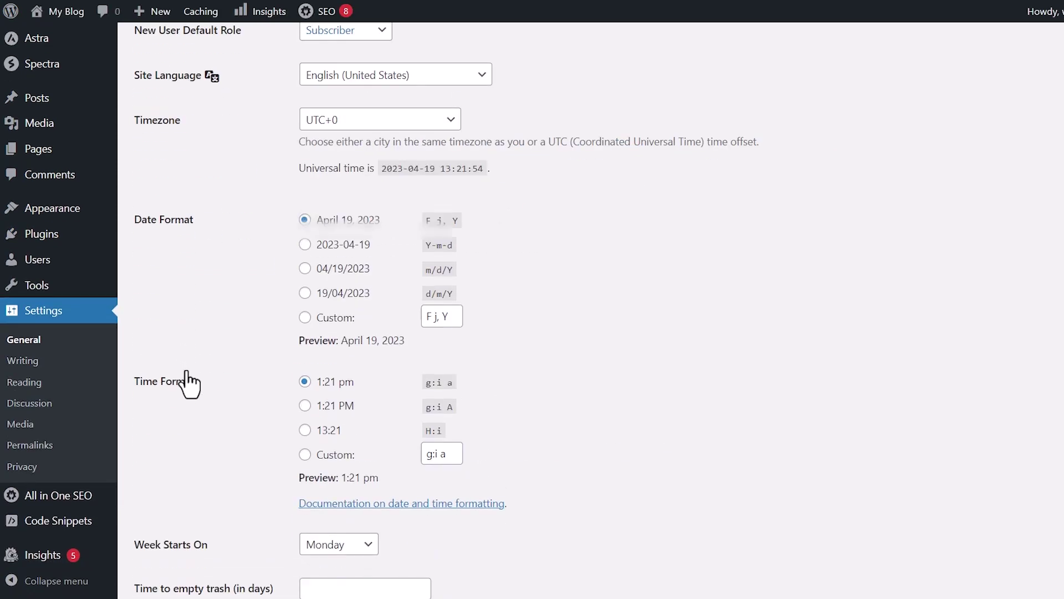
{"action": "scroll", "coordinate": [186, 373], "scroll_direction": "down", "scroll_amount": 5}
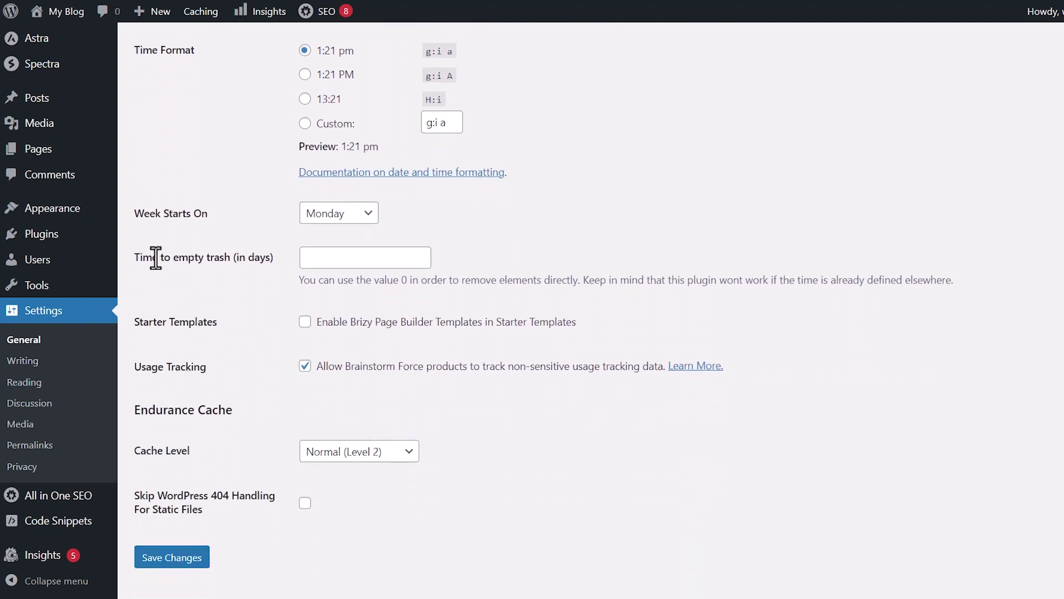
{"action": "left_click", "coordinate": [332, 264]}
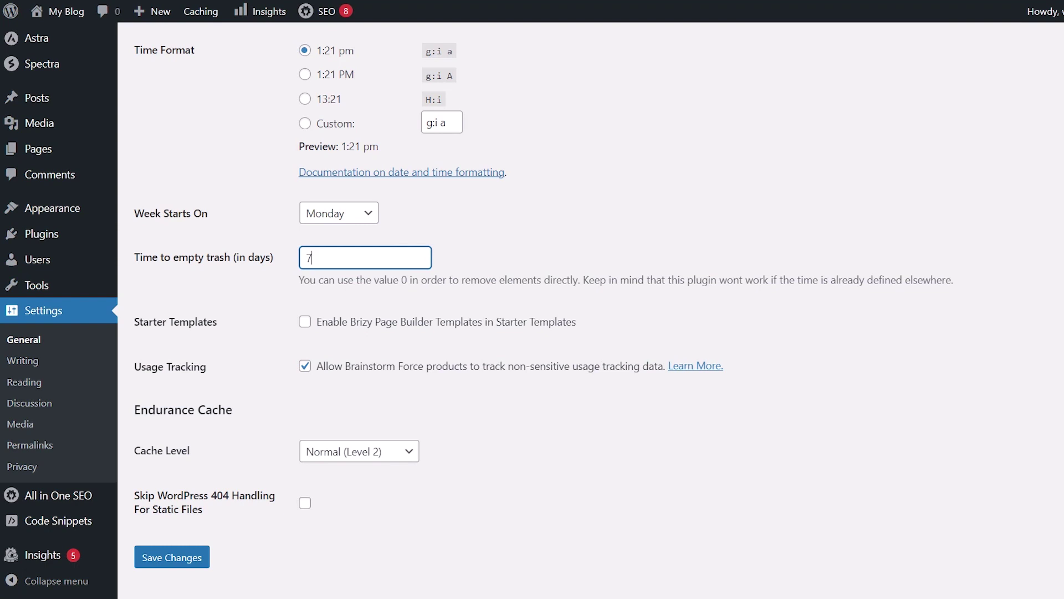
{"action": "left_click", "coordinate": [167, 559]}
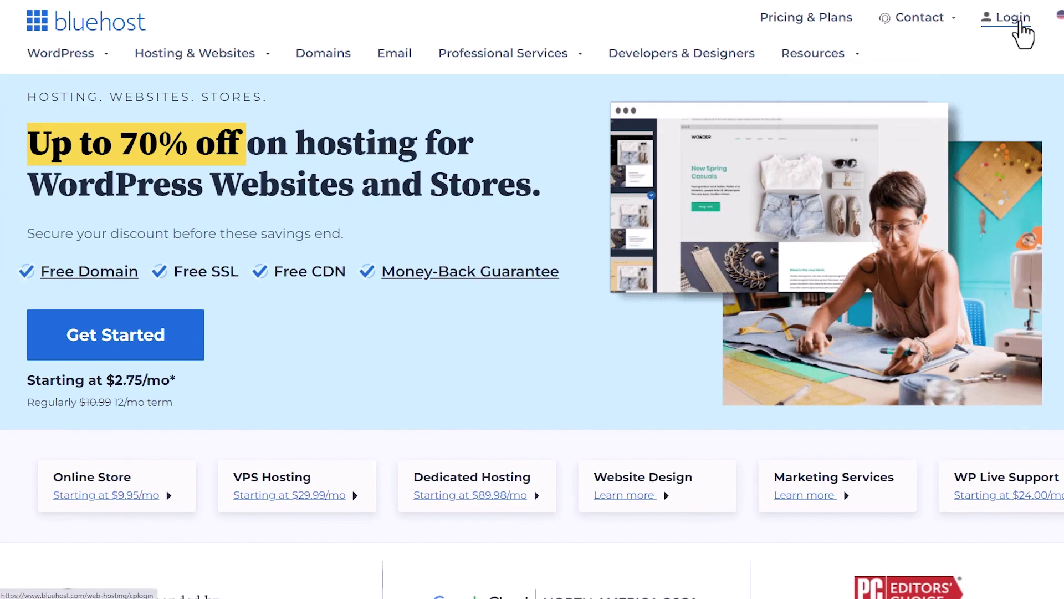
Step: Log in to Bluehost and reach cPanel's File Manager through the Advanced section
{"action": "left_click", "coordinate": [1019, 23]}
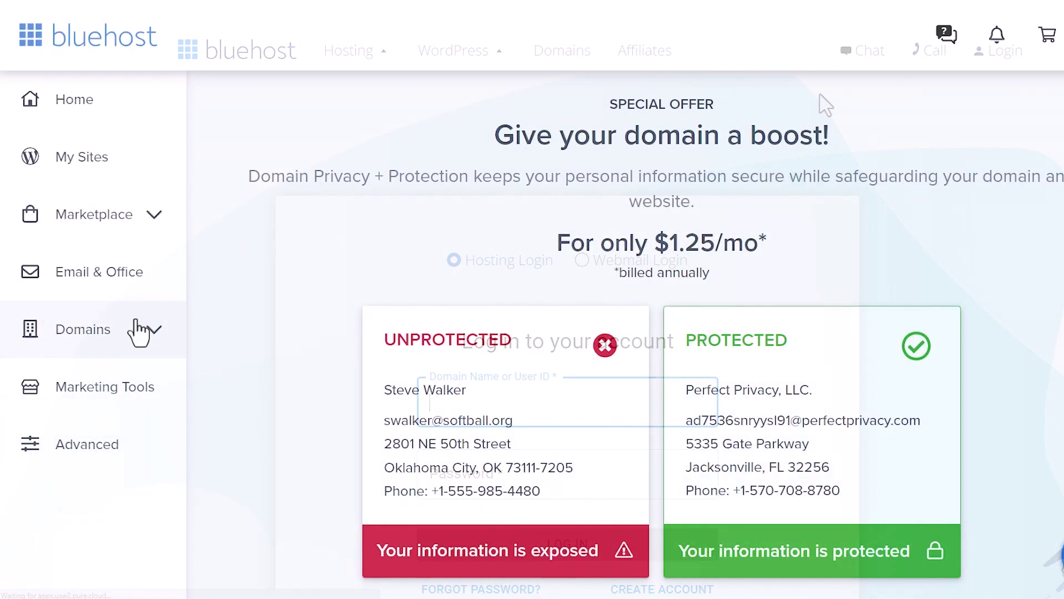
{"action": "left_click", "coordinate": [72, 450]}
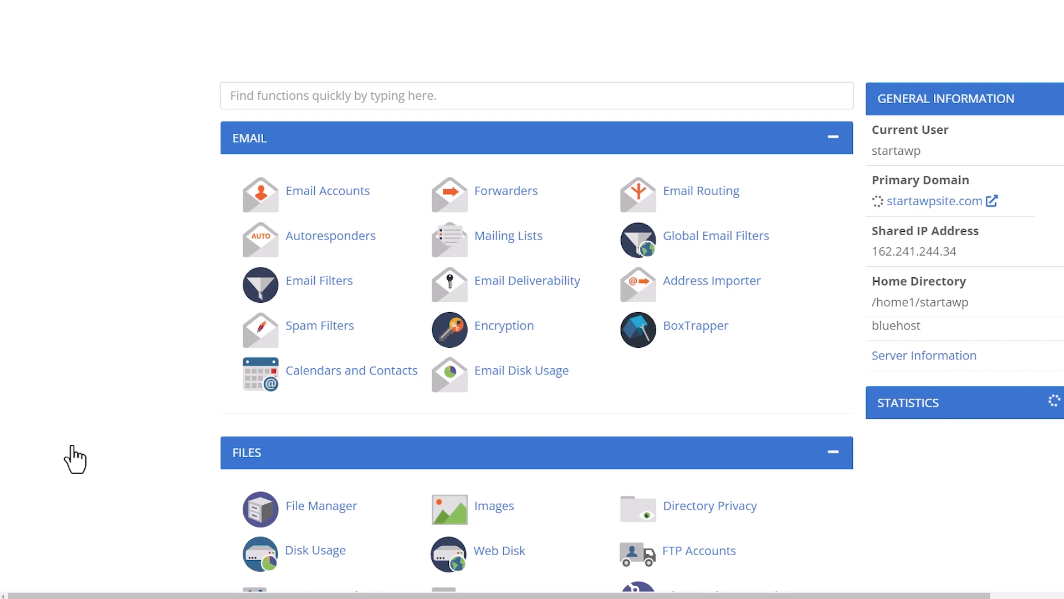
{"action": "scroll", "coordinate": [199, 360], "scroll_direction": "down", "scroll_amount": 4}
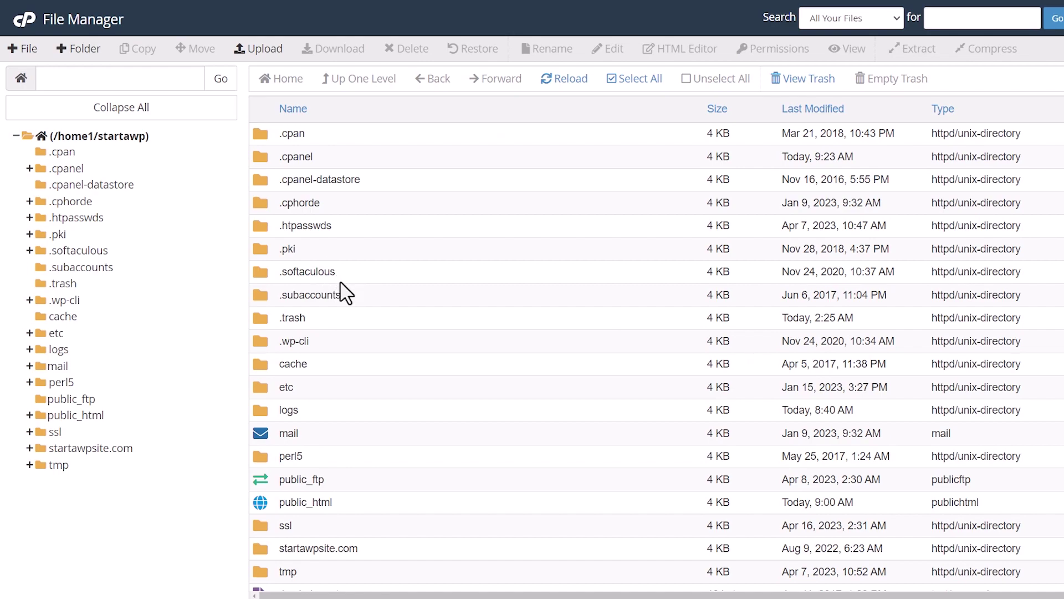
Step: Open the public_html folder and choose Edit on wp-config.php
{"action": "scroll", "coordinate": [338, 289], "scroll_direction": "down", "scroll_amount": 3}
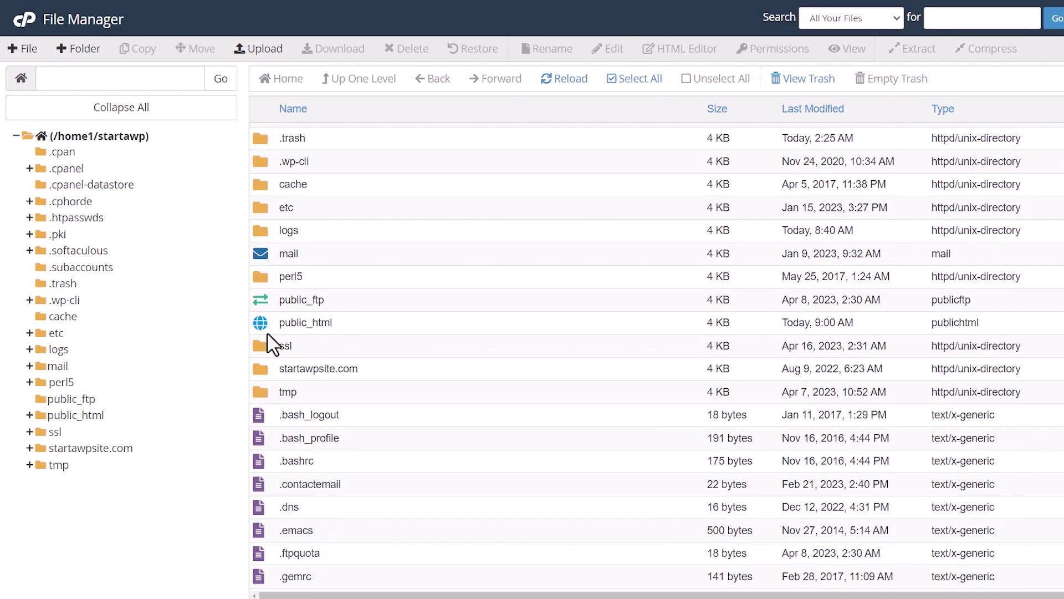
{"action": "double_click", "coordinate": [262, 326]}
{"action": "scroll", "coordinate": [298, 327], "scroll_direction": "down", "scroll_amount": 1}
{"action": "scroll", "coordinate": [303, 334], "scroll_direction": "down", "scroll_amount": 15}
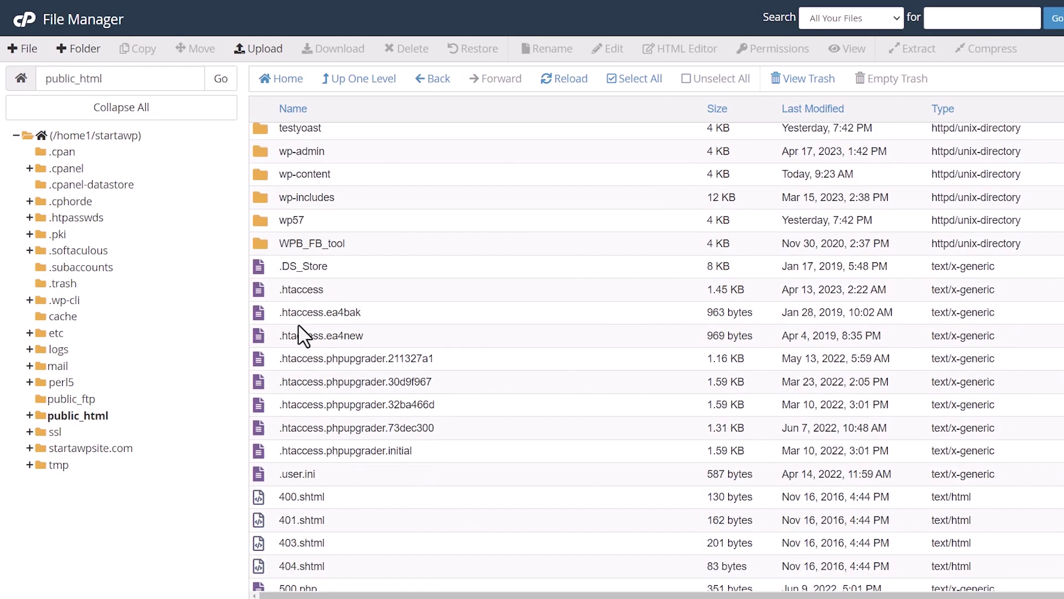
{"action": "scroll", "coordinate": [299, 331], "scroll_direction": "down", "scroll_amount": 1}
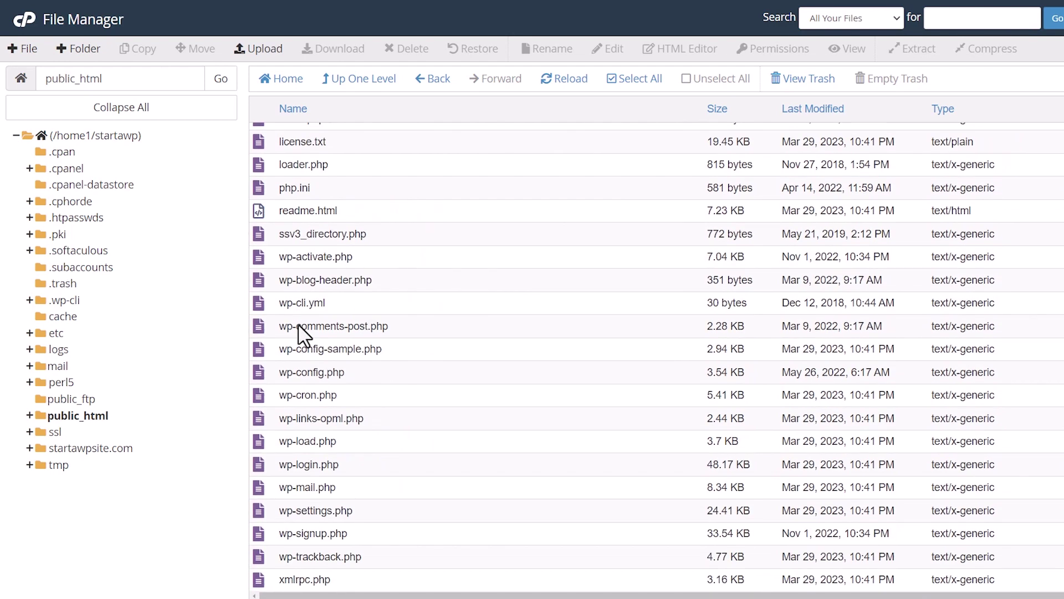
{"action": "left_click", "coordinate": [261, 375]}
{"action": "right_click", "coordinate": [350, 380]}
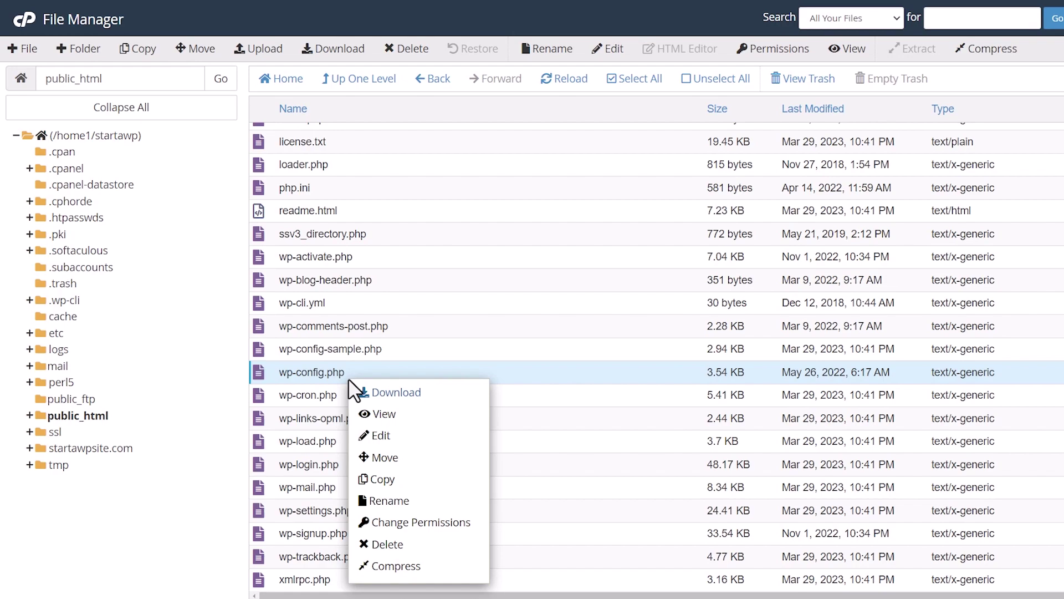
{"action": "left_click", "coordinate": [392, 436]}
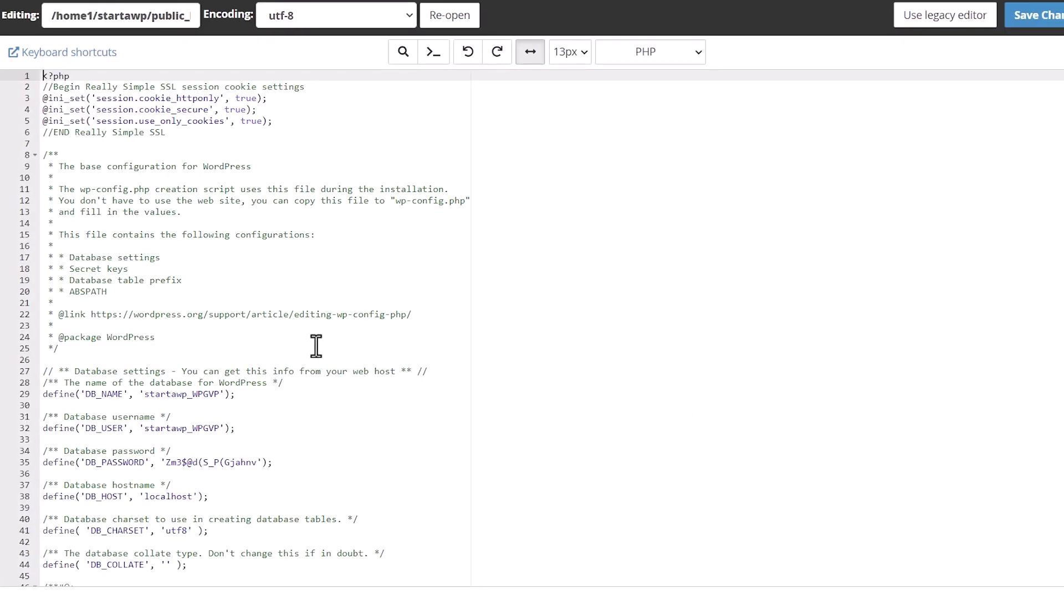
Step: Scroll wp-config.php down to the 'stop editing' comment near line 100
{"action": "scroll", "coordinate": [297, 340], "scroll_direction": "down", "scroll_amount": 3}
{"action": "scroll", "coordinate": [297, 341], "scroll_direction": "down", "scroll_amount": 10}
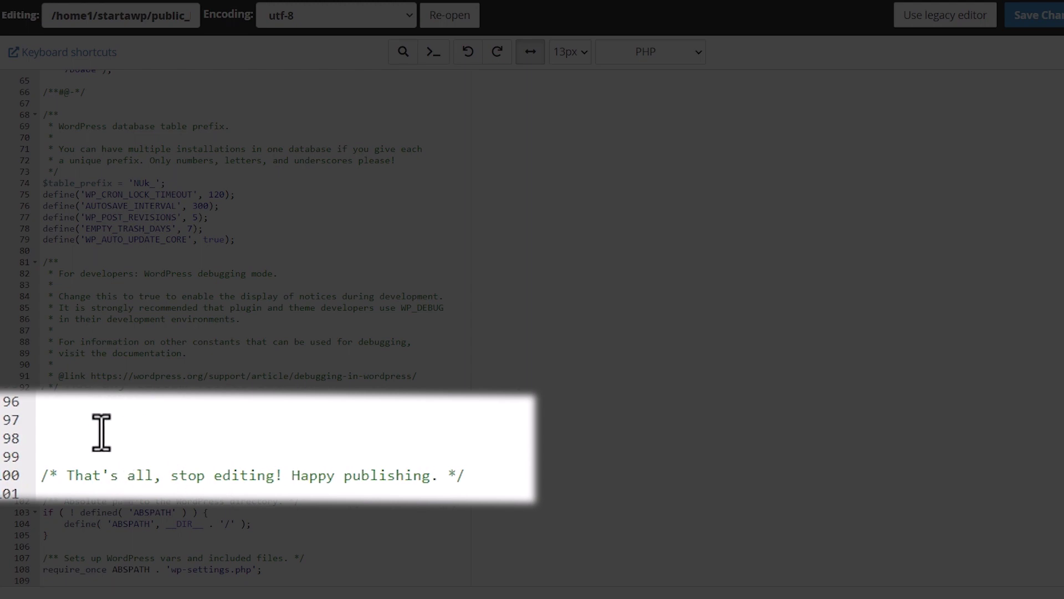
Step: Paste the EMPTY_TRASH_DAYS define on line 98, change its value from 1 to 7, and save
{"action": "left_click", "coordinate": [54, 421]}
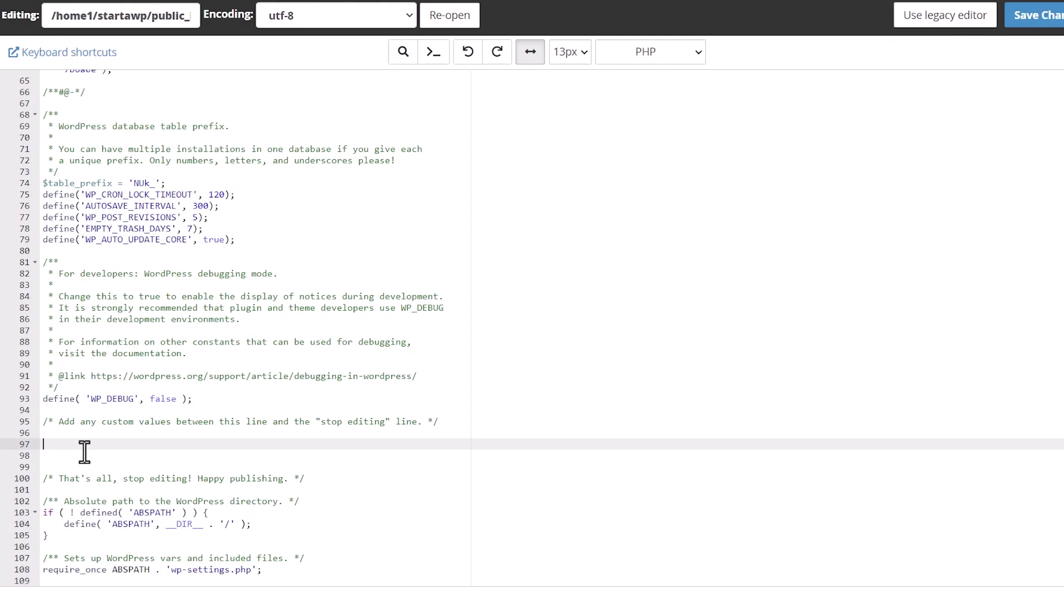
{"action": "right_click", "coordinate": [74, 443]}
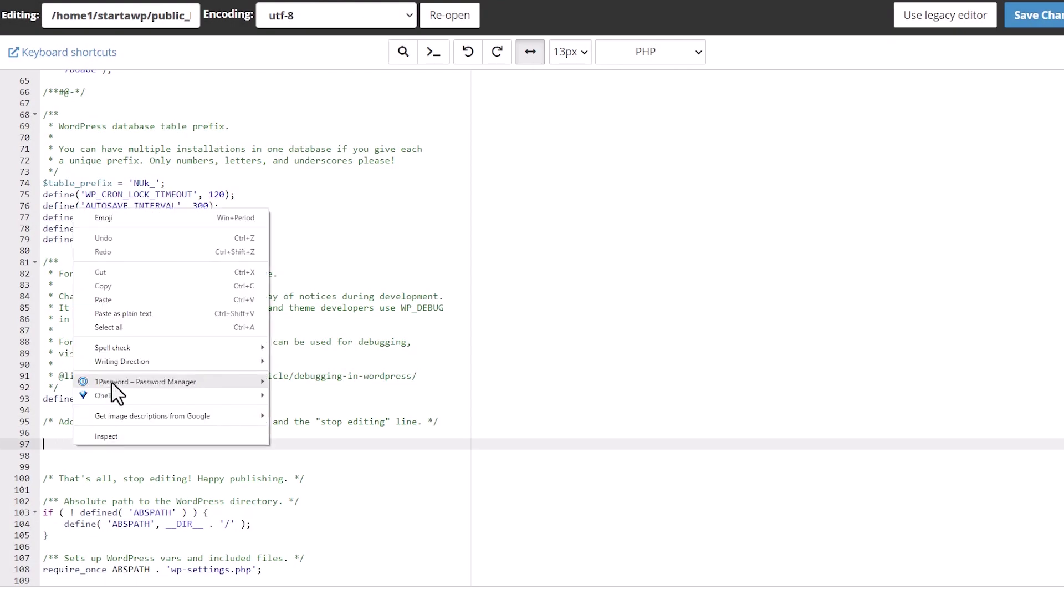
{"action": "left_click", "coordinate": [122, 314]}
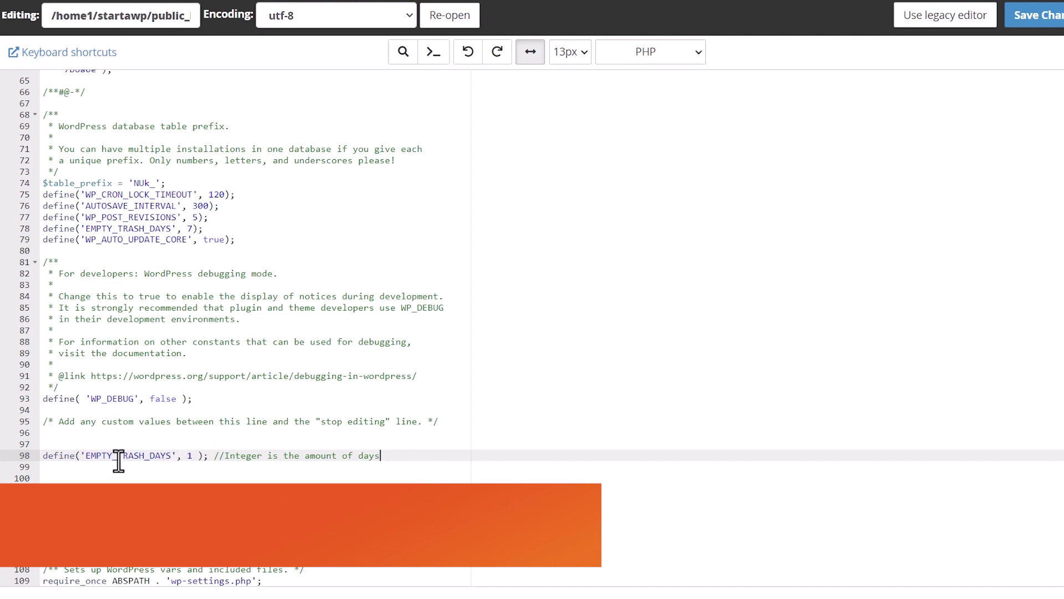
{"action": "left_click", "coordinate": [187, 455]}
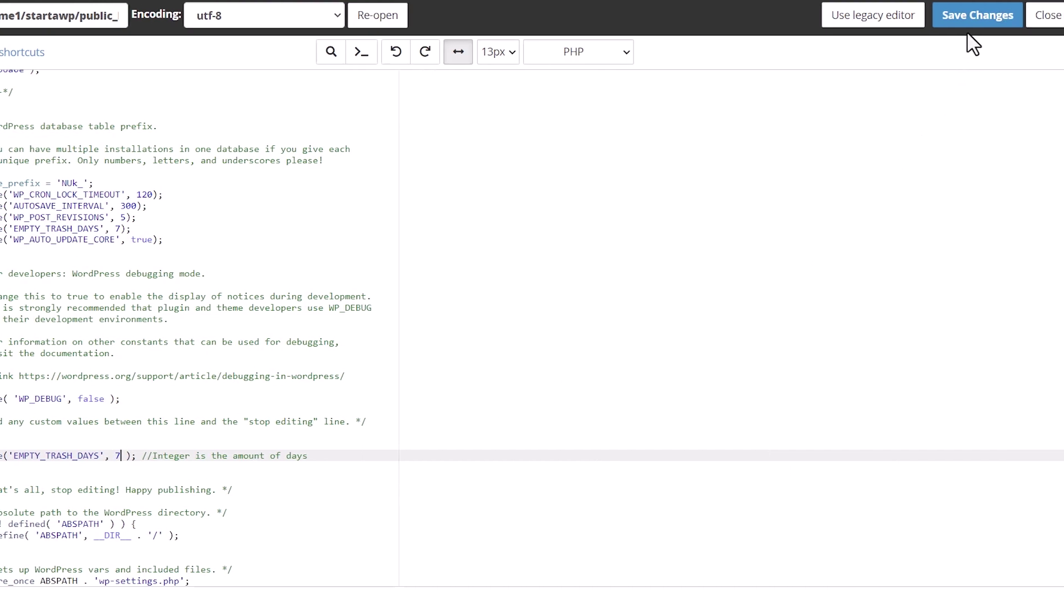
{"action": "left_click", "coordinate": [968, 23]}
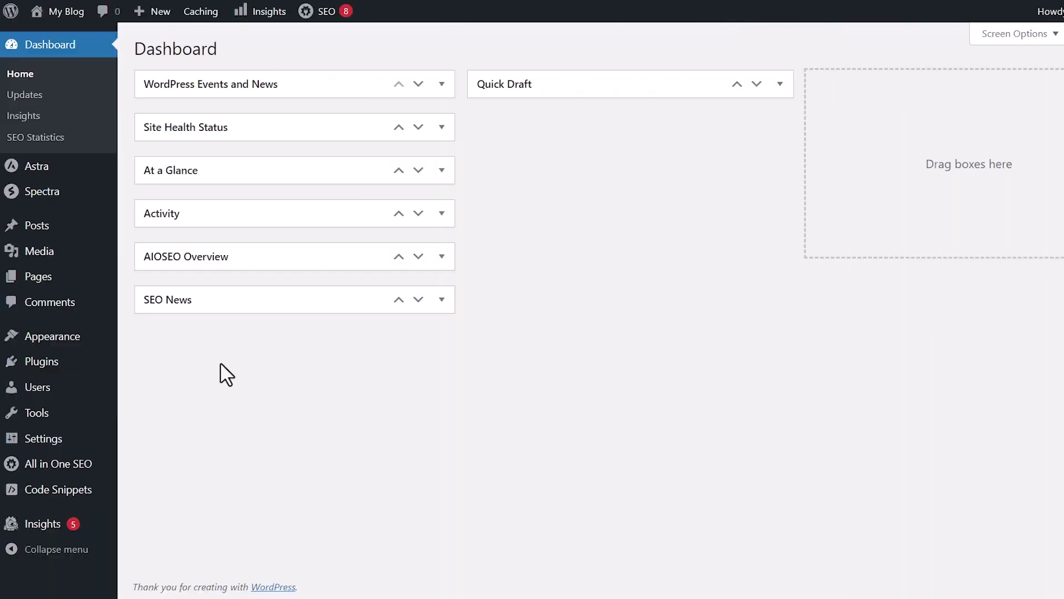
Step: Search the plugin directory for 'wpcode', then install and activate WPCode
{"action": "mouse_move", "coordinate": [48, 365]}
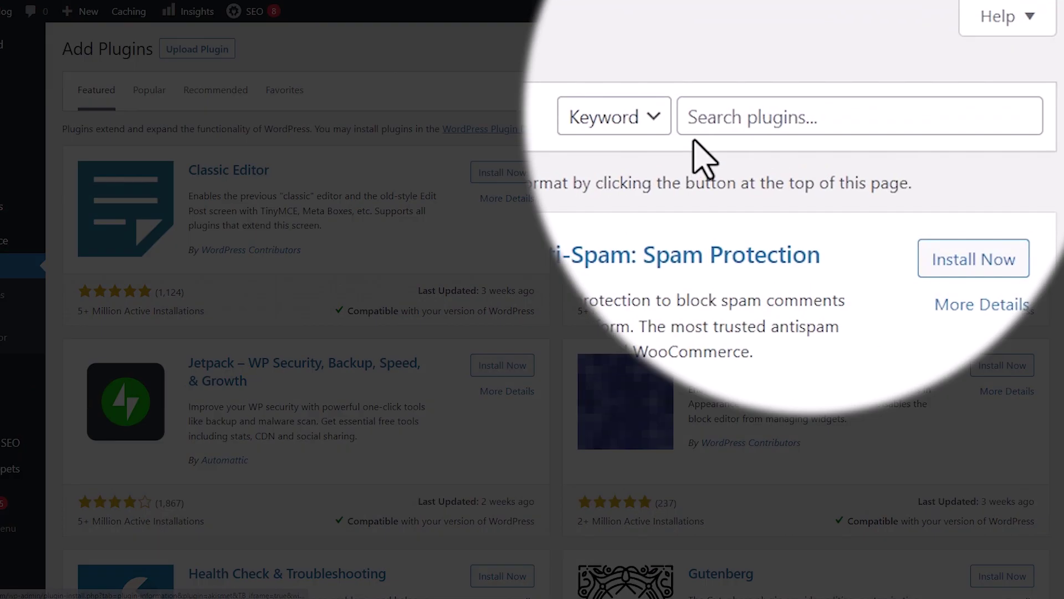
{"action": "left_click", "coordinate": [745, 123]}
{"action": "type", "text": "wpco"}
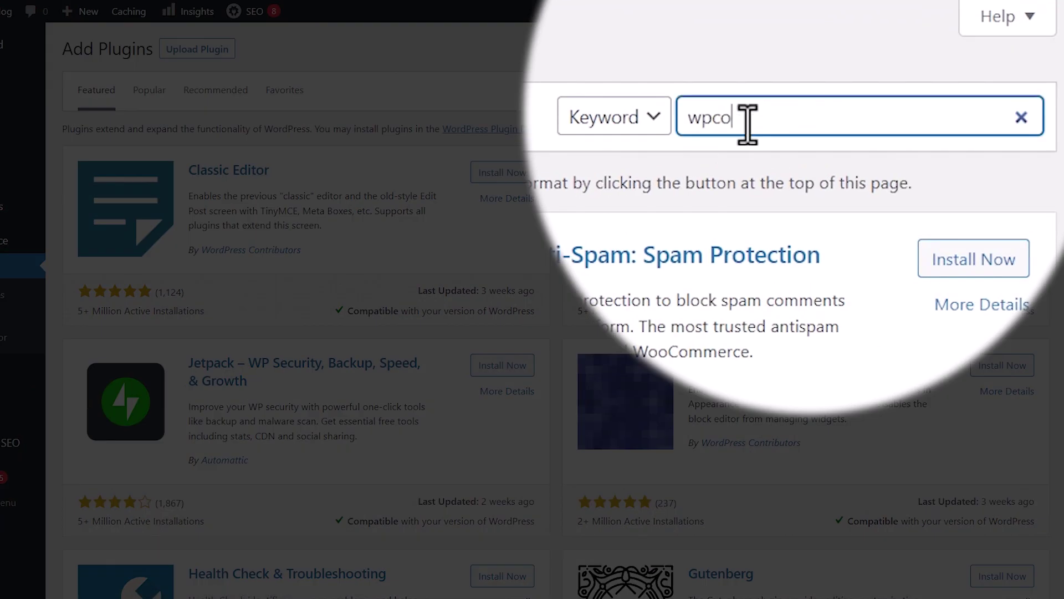
{"action": "type", "text": "de"}
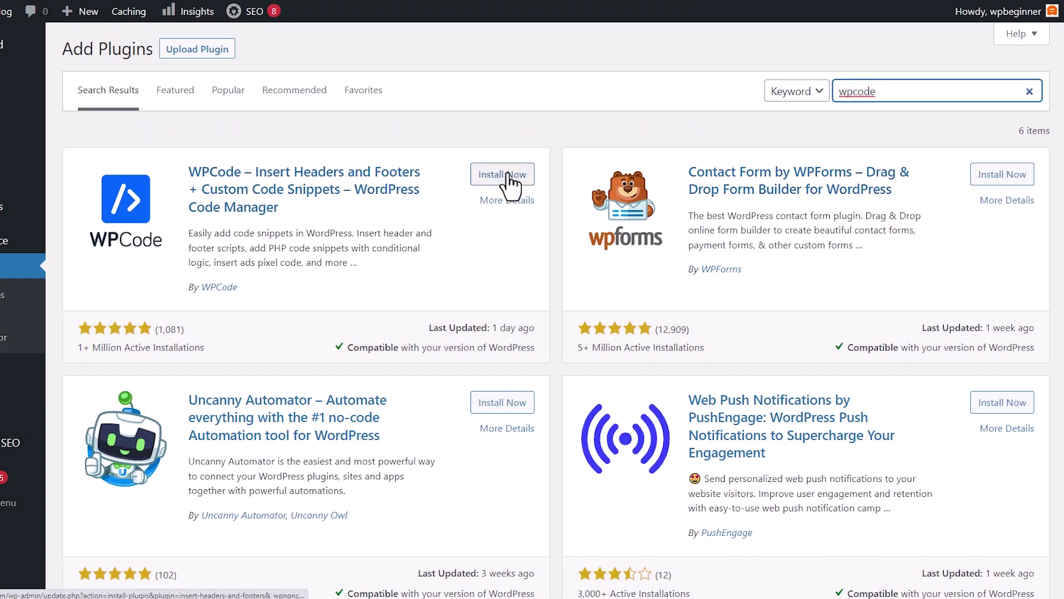
{"action": "left_click", "coordinate": [509, 175]}
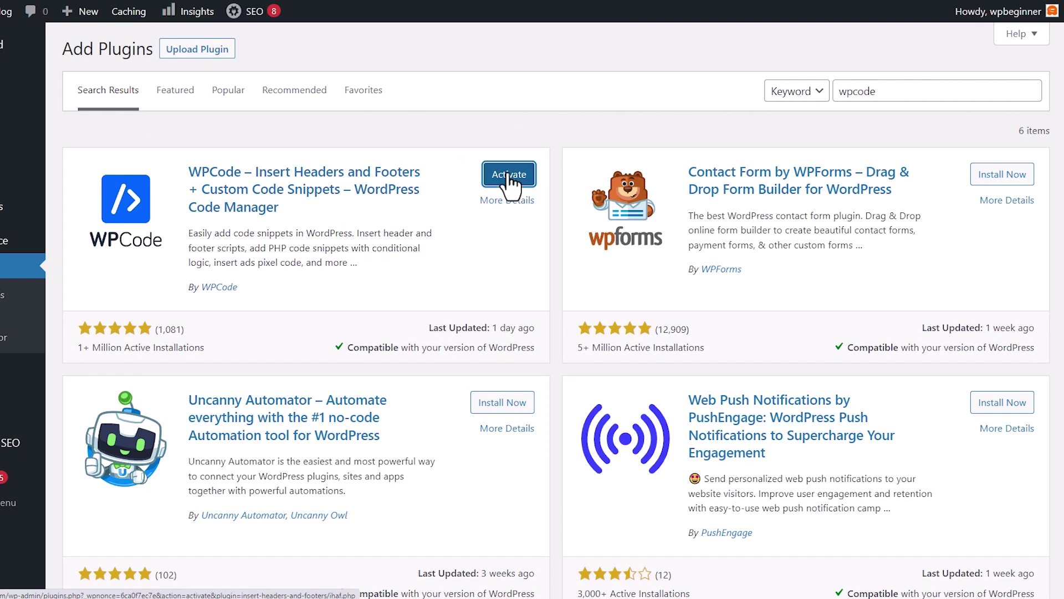
{"action": "left_click", "coordinate": [508, 175]}
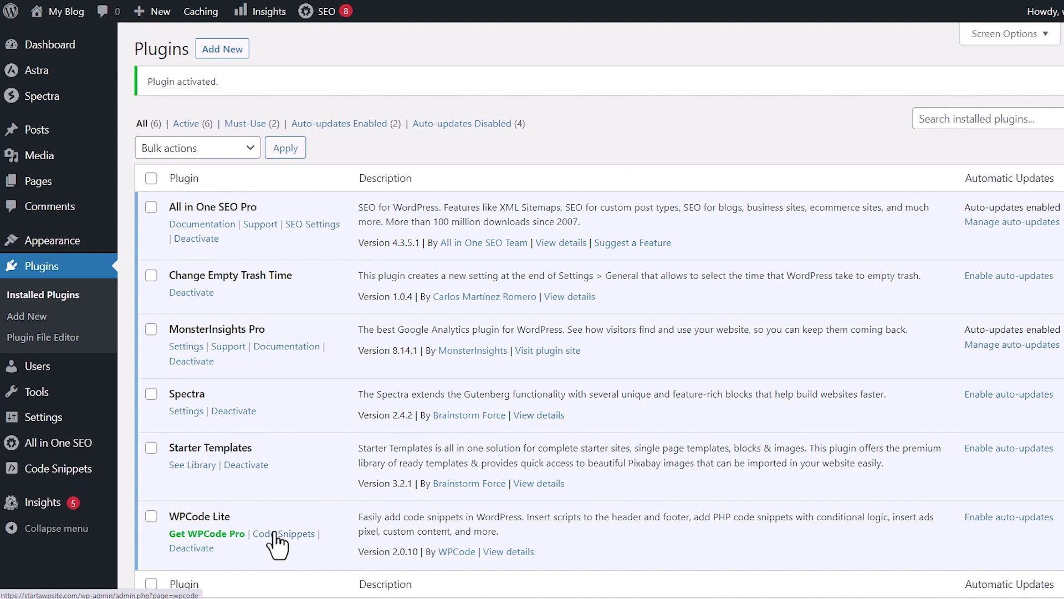
Step: Start a new WPCode snippet and browse the All Snippets library
{"action": "mouse_move", "coordinate": [62, 475]}
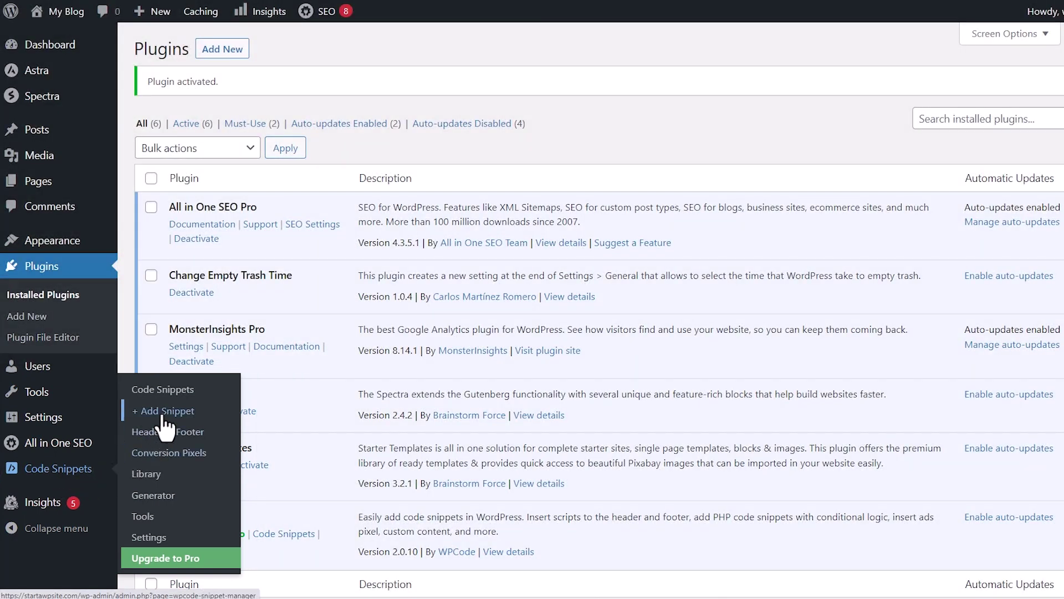
{"action": "left_click", "coordinate": [165, 413]}
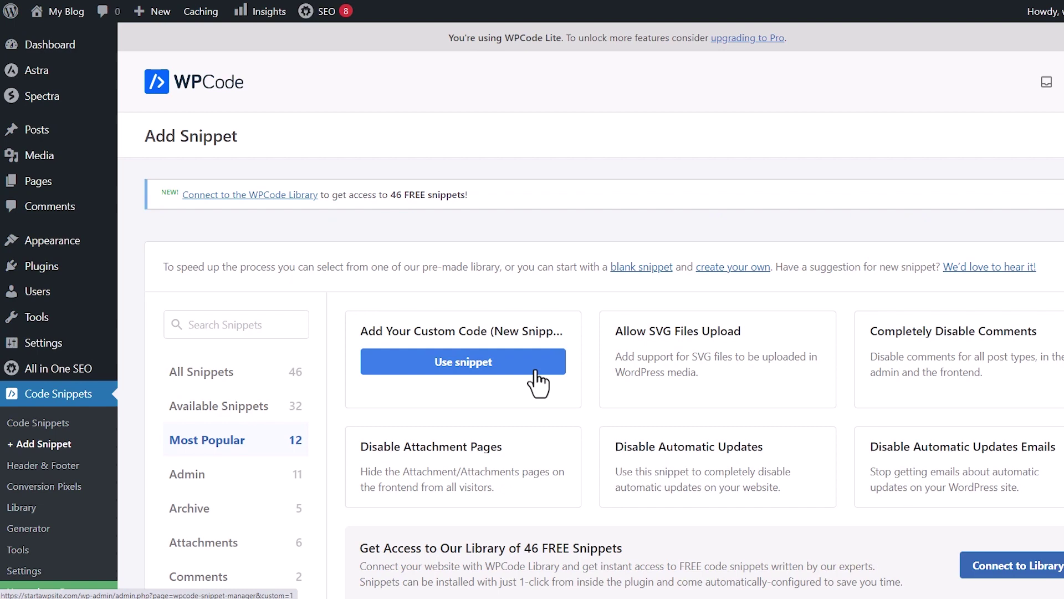
{"action": "scroll", "coordinate": [536, 373], "scroll_direction": "down", "scroll_amount": 2}
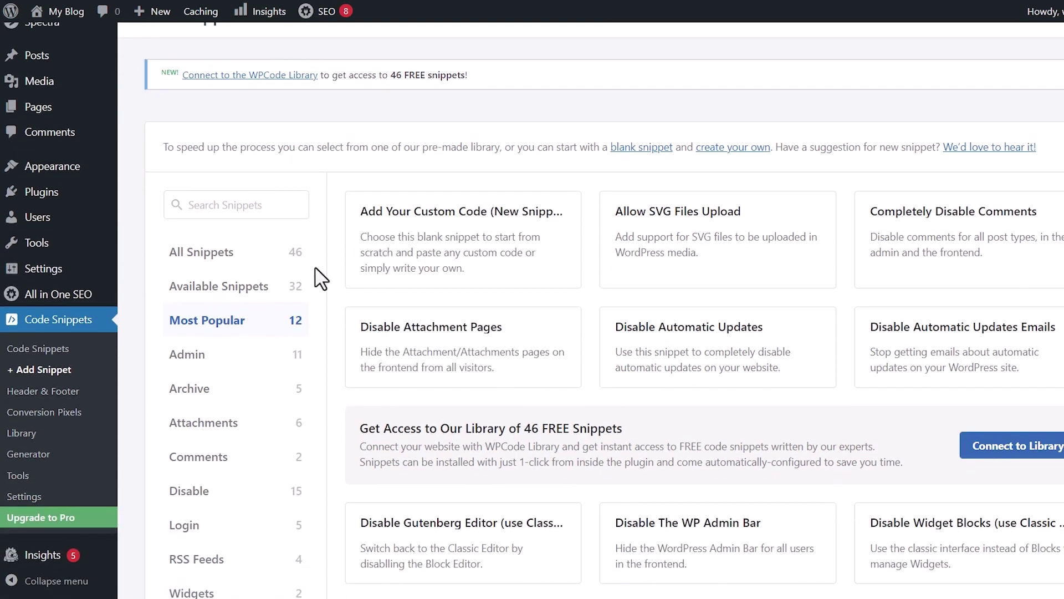
{"action": "left_click", "coordinate": [295, 254]}
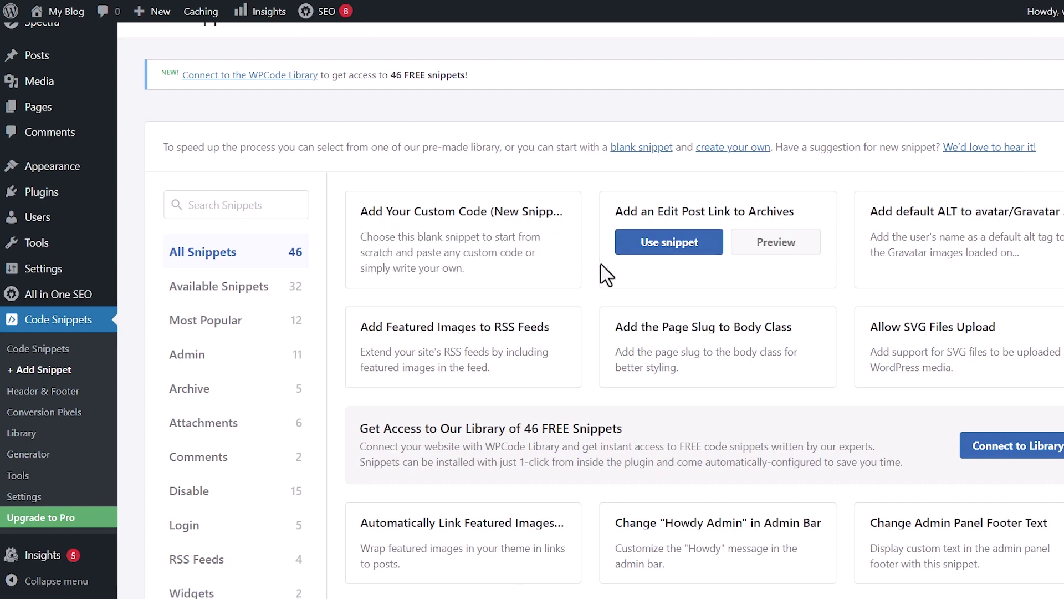
{"action": "scroll", "coordinate": [604, 273], "scroll_direction": "down", "scroll_amount": 3}
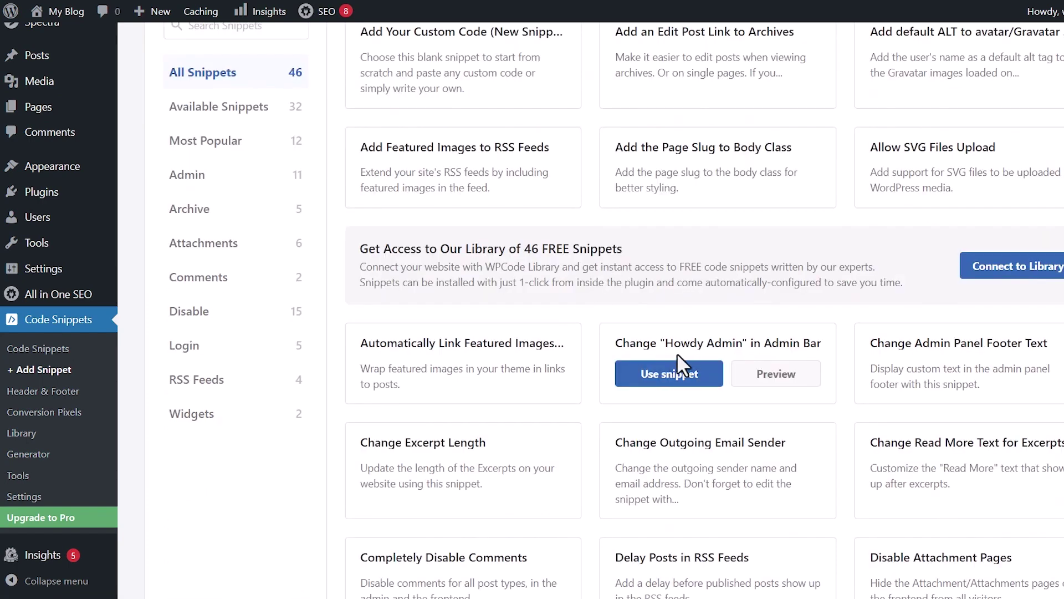
Step: Filter the snippet library to Most Popular and look through the offered snippets
{"action": "left_click", "coordinate": [222, 146]}
{"action": "scroll", "coordinate": [339, 216], "scroll_direction": "up", "scroll_amount": 1}
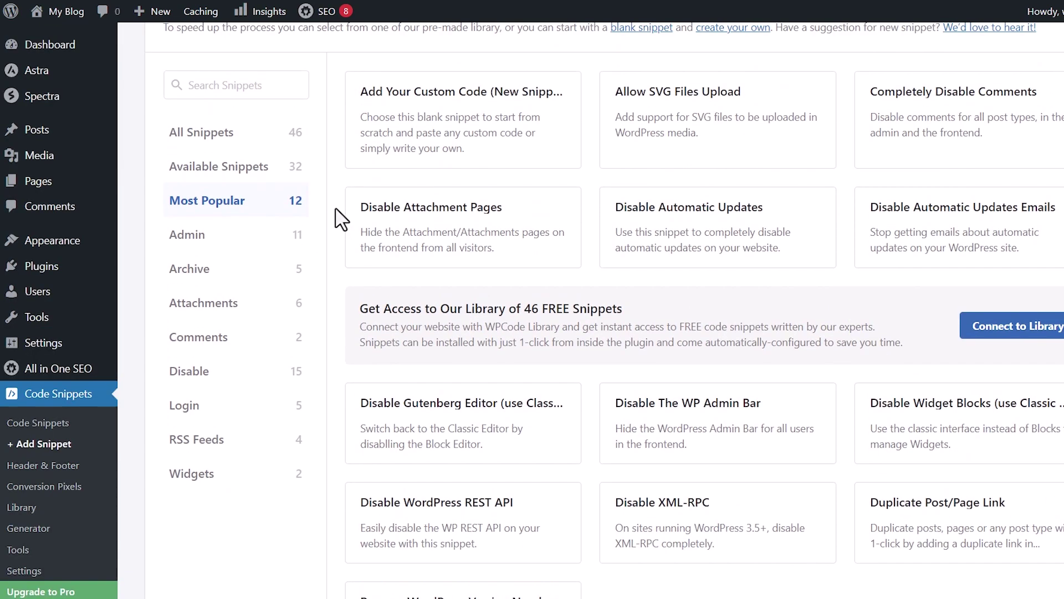
{"action": "scroll", "coordinate": [341, 219], "scroll_direction": "up", "scroll_amount": 1}
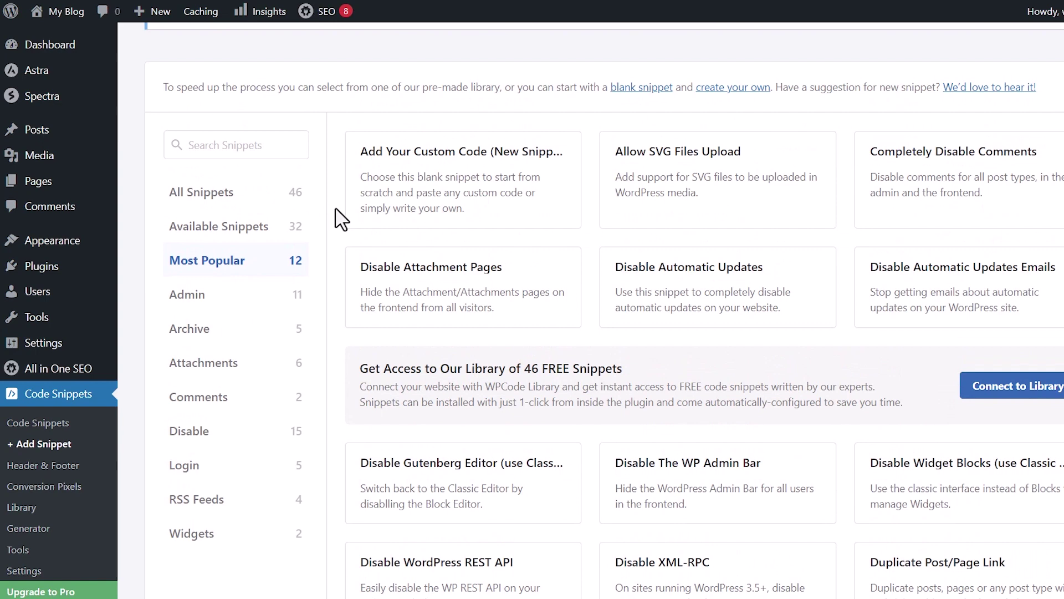
{"action": "mouse_move", "coordinate": [731, 153]}
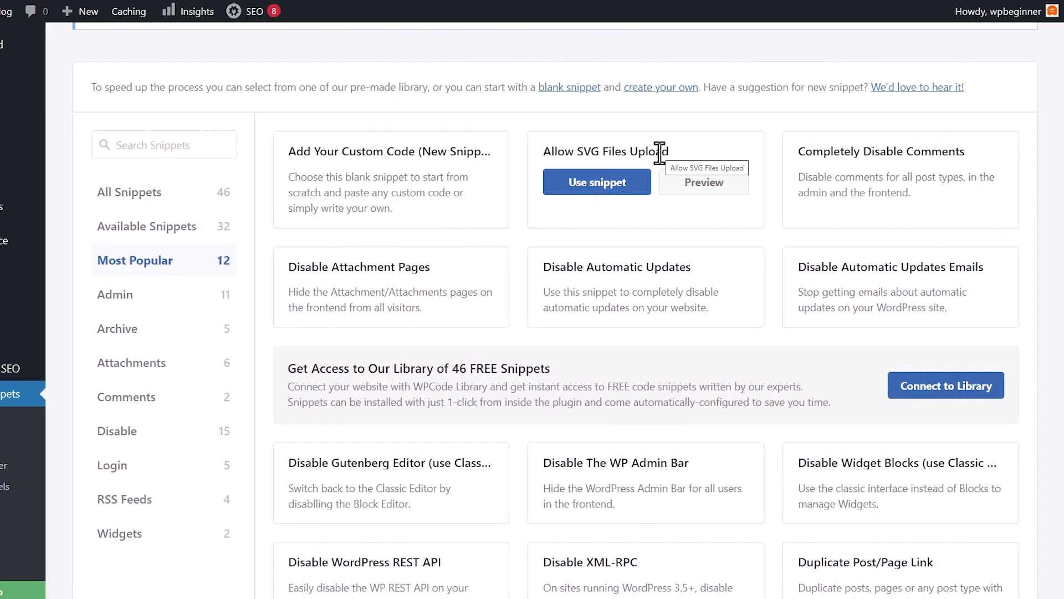
{"action": "mouse_move", "coordinate": [842, 158]}
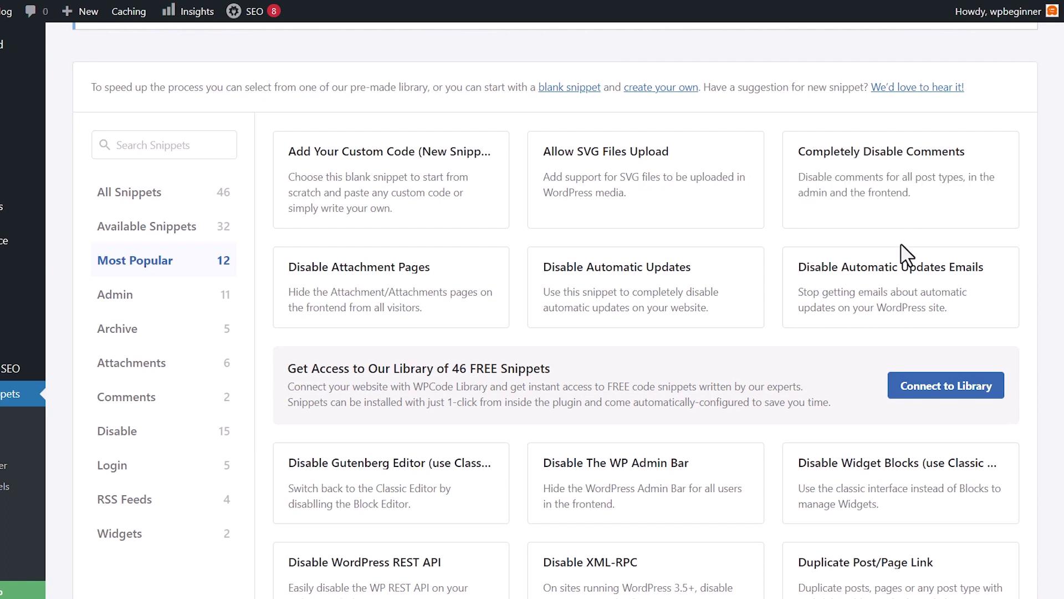
{"action": "mouse_move", "coordinate": [637, 270]}
{"action": "scroll", "coordinate": [641, 272], "scroll_direction": "down", "scroll_amount": 1}
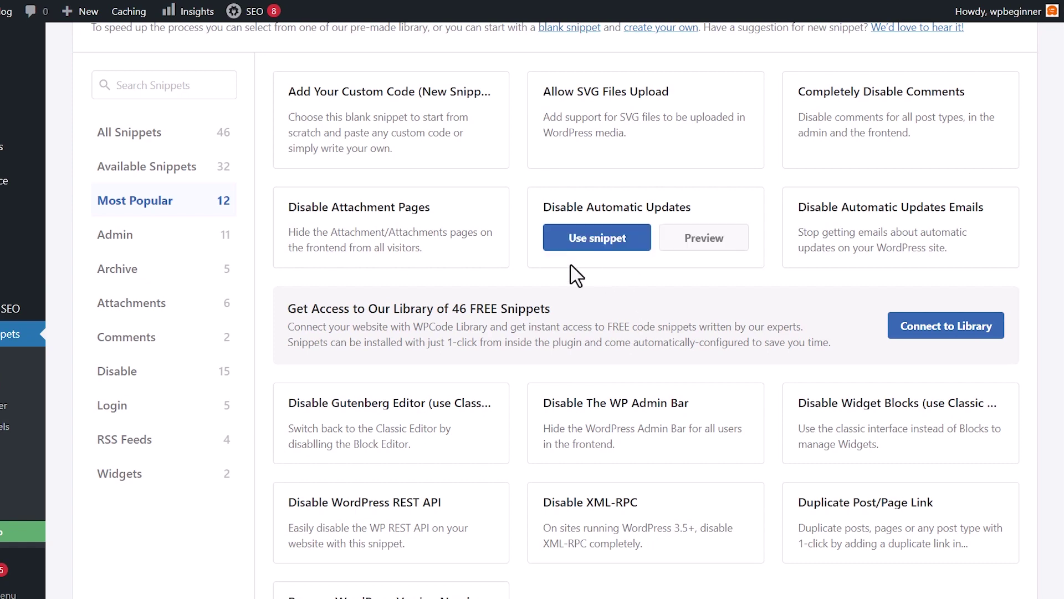
{"action": "scroll", "coordinate": [395, 211], "scroll_direction": "up", "scroll_amount": 2}
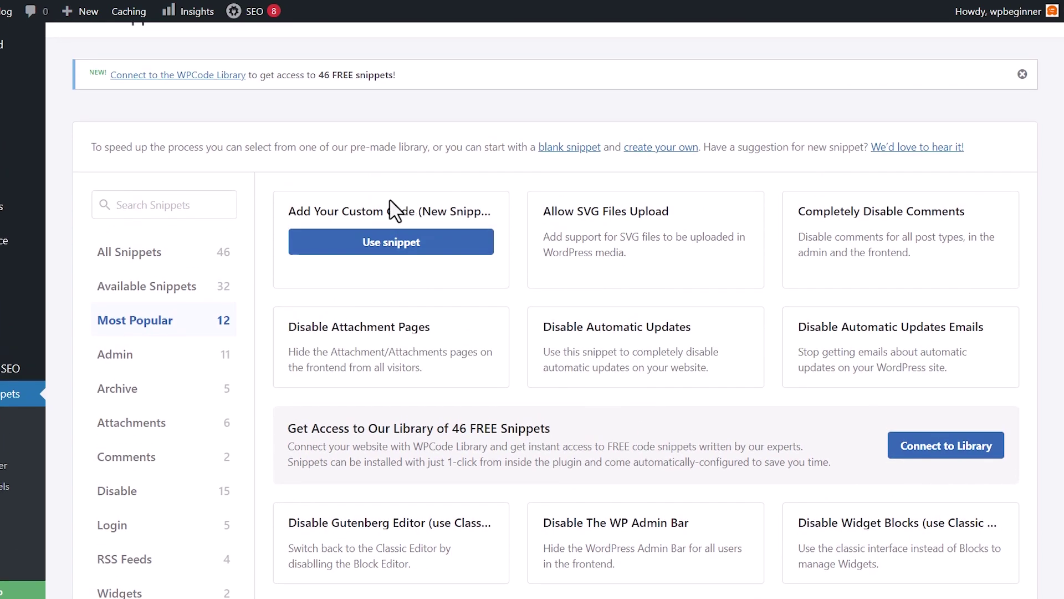
Step: Start a blank custom snippet titled 'Stop WordPress from Automatically Emptying Trash'
{"action": "left_click", "coordinate": [398, 242]}
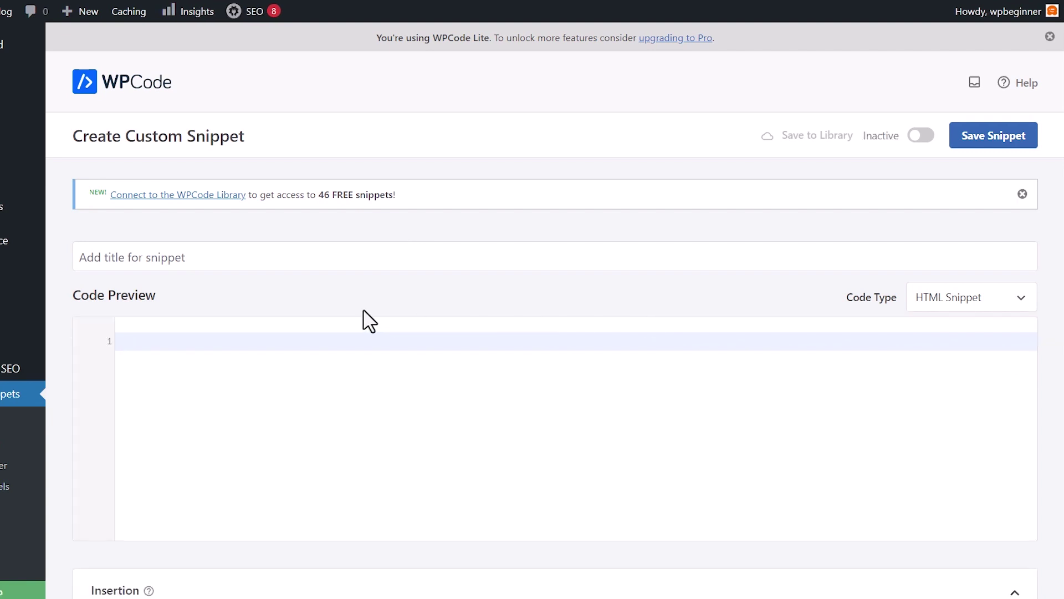
{"action": "left_click", "coordinate": [237, 262]}
{"action": "type", "text": "Stop WordPress from Automatically Emptying Trash"}
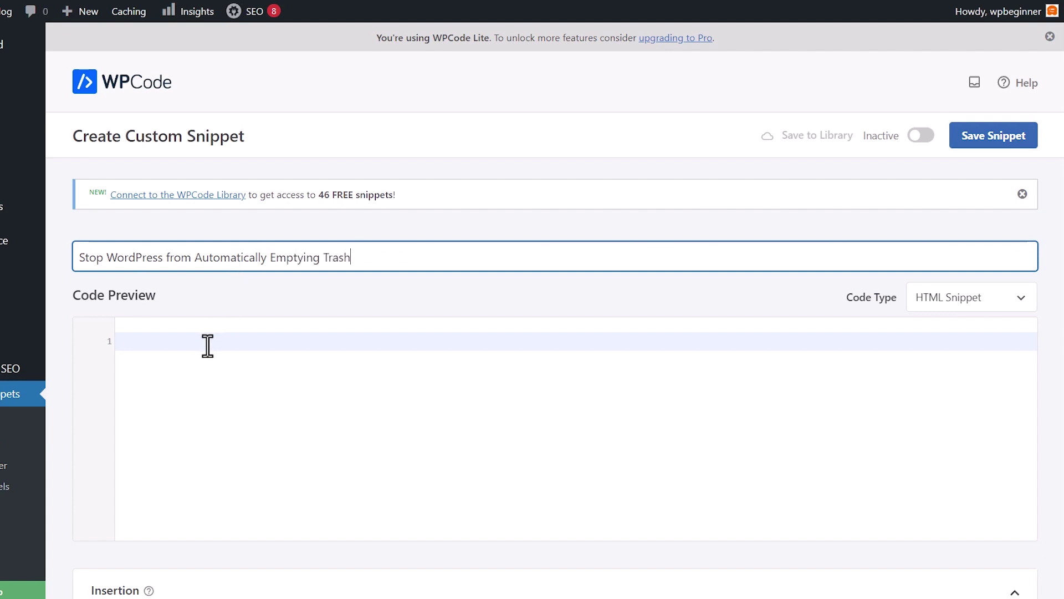
Step: Paste the four-line wpb_remove_schedule_delete PHP code into the snippet's code editor
{"action": "right_click", "coordinate": [207, 342]}
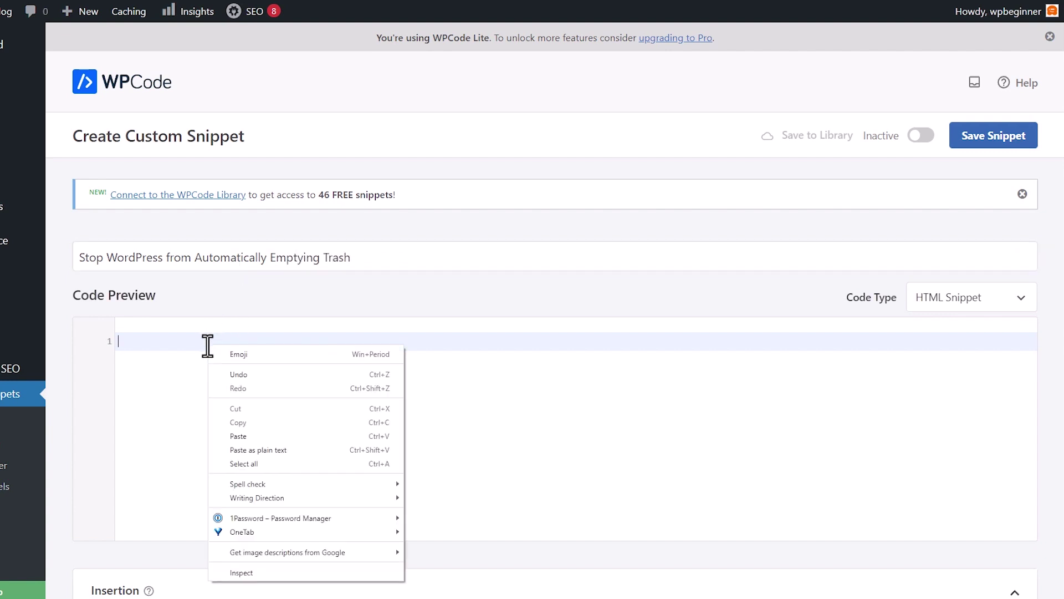
{"action": "left_click", "coordinate": [254, 436]}
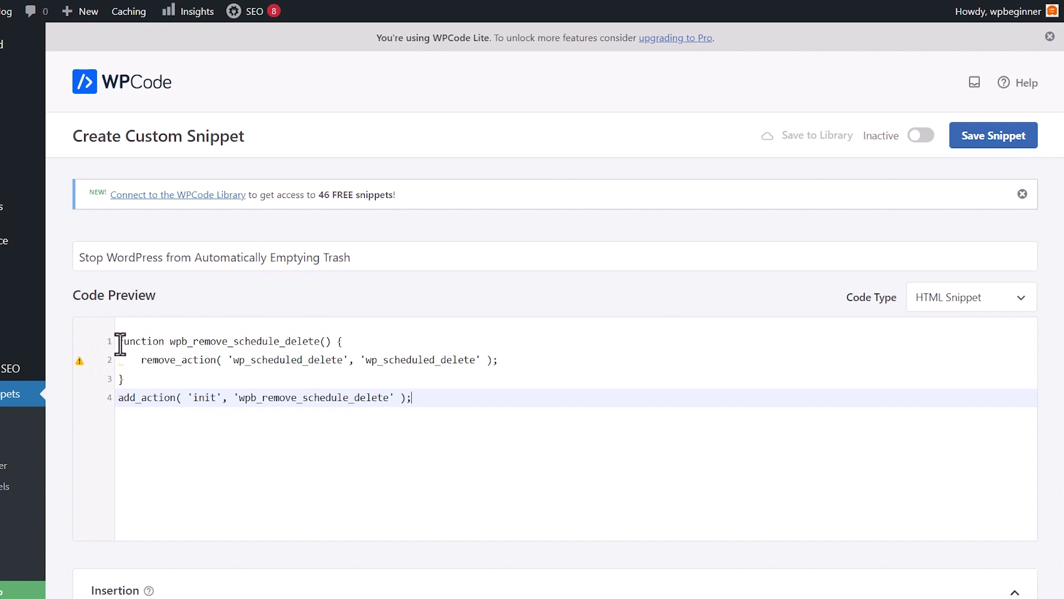
{"action": "left_click", "coordinate": [119, 344]}
{"action": "left_click", "coordinate": [963, 311]}
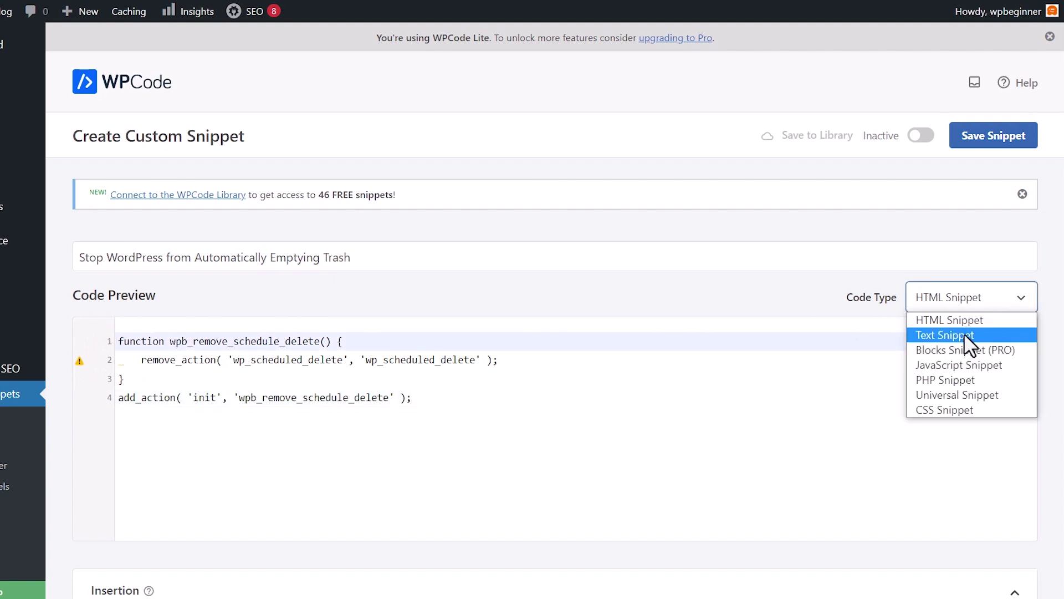
Step: Set the trash snippet's code type to PHP Snippet and switch it to Active
{"action": "left_click", "coordinate": [962, 378]}
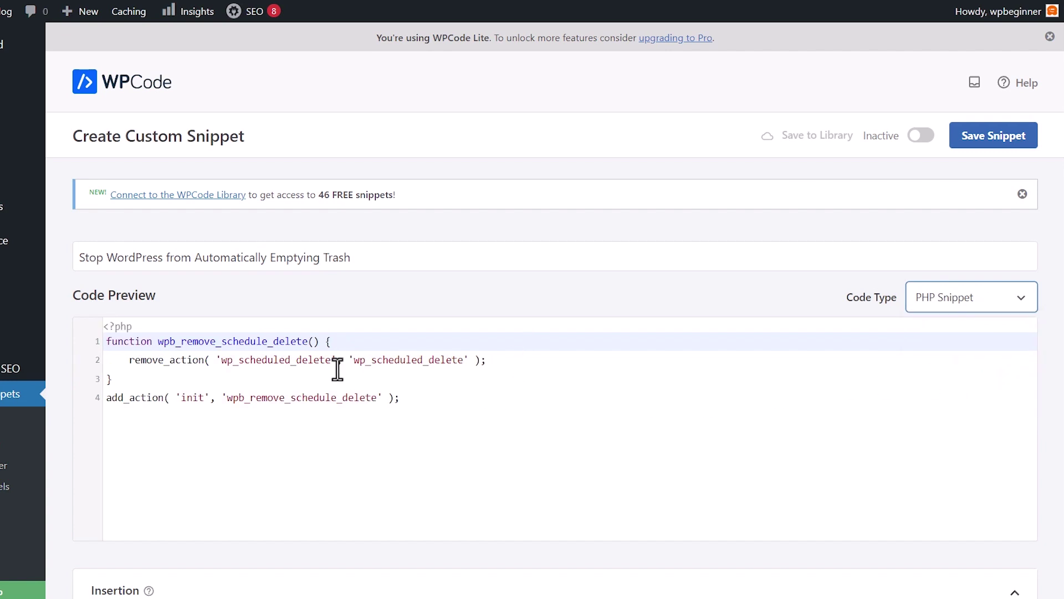
{"action": "scroll", "coordinate": [337, 369], "scroll_direction": "down", "scroll_amount": 1}
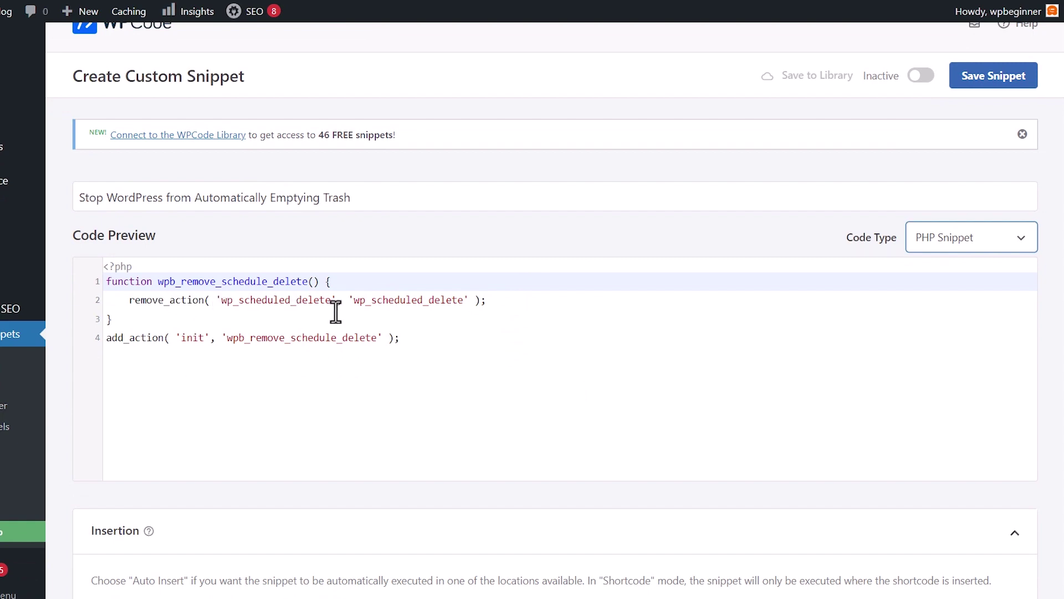
{"action": "scroll", "coordinate": [582, 323], "scroll_direction": "down", "scroll_amount": 6}
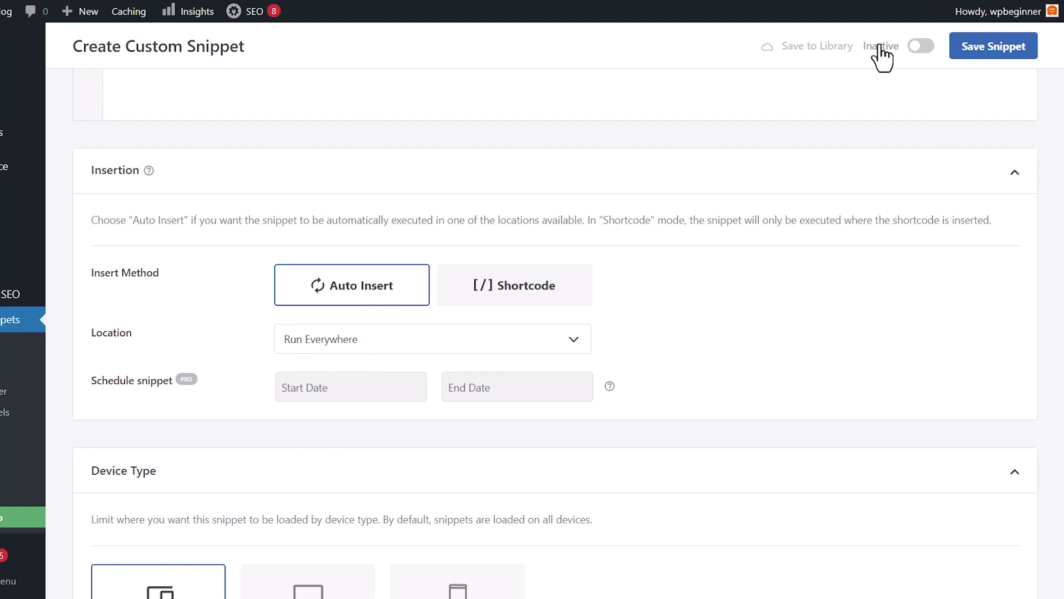
{"action": "left_click", "coordinate": [921, 46]}
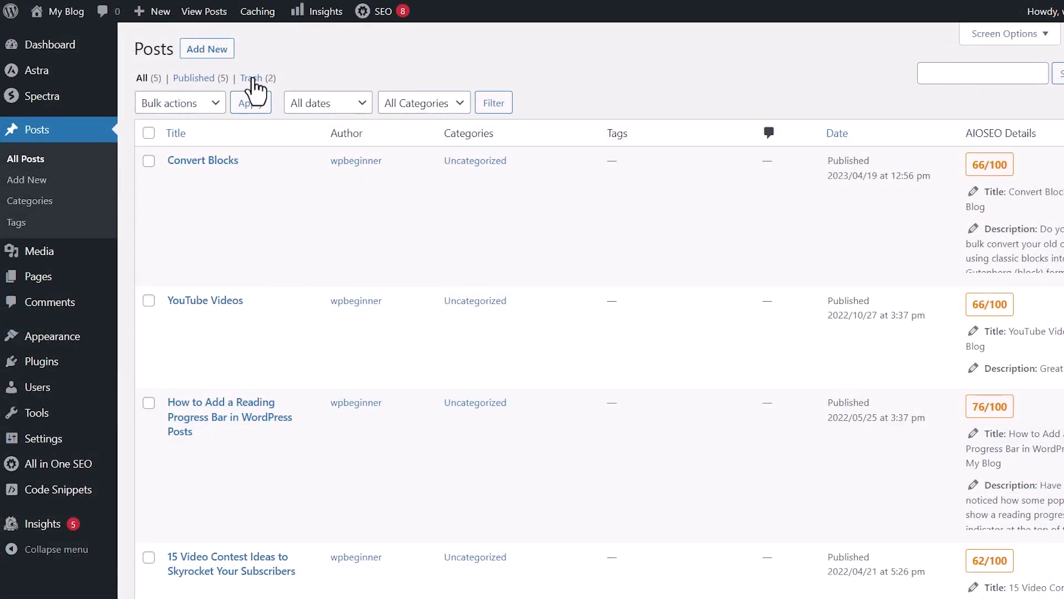
Step: Show the posts Trash view with its two trashed posts and their Delete Permanently option
{"action": "left_click", "coordinate": [252, 79]}
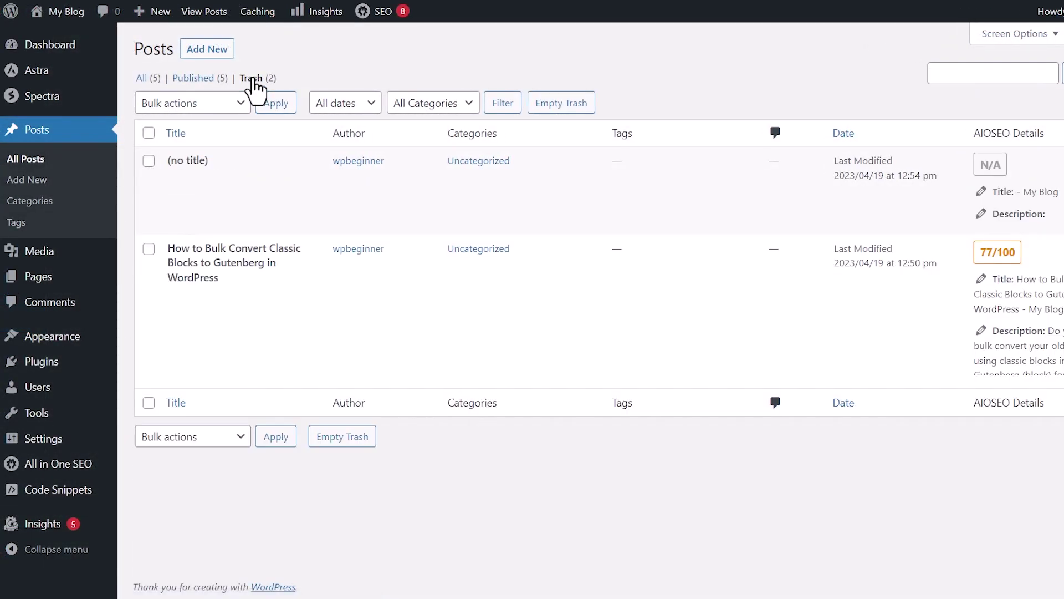
{"action": "mouse_move", "coordinate": [255, 205]}
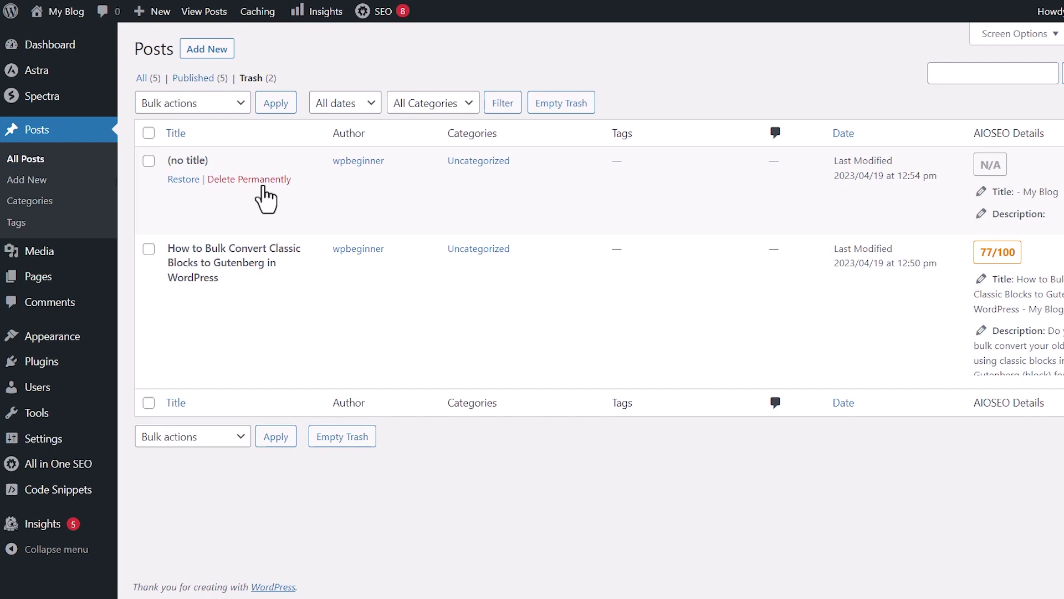